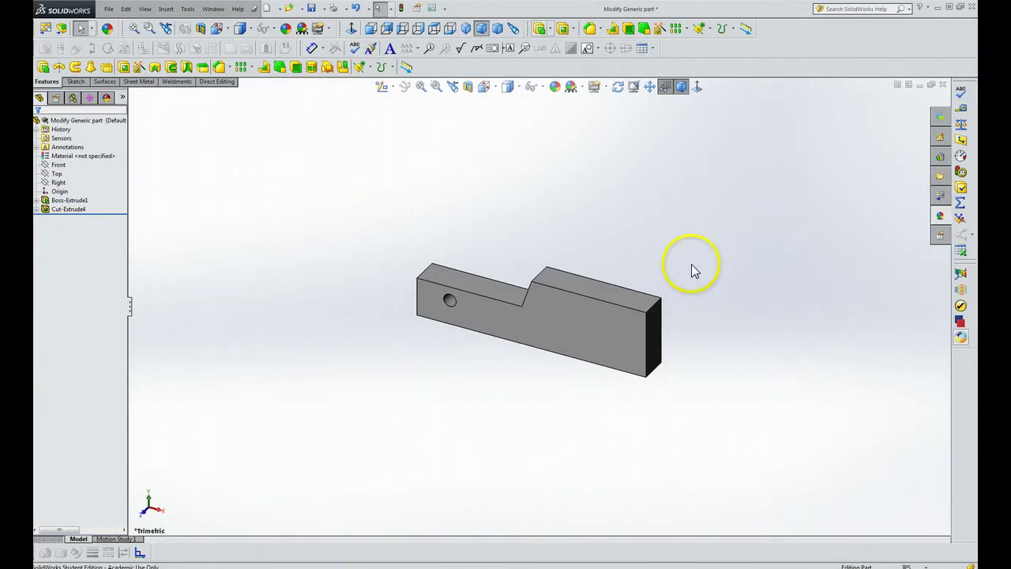
Start a new sketch on the part's raised top face, working in the Top view.
{"action": "left_click", "coordinate": [75, 82]}
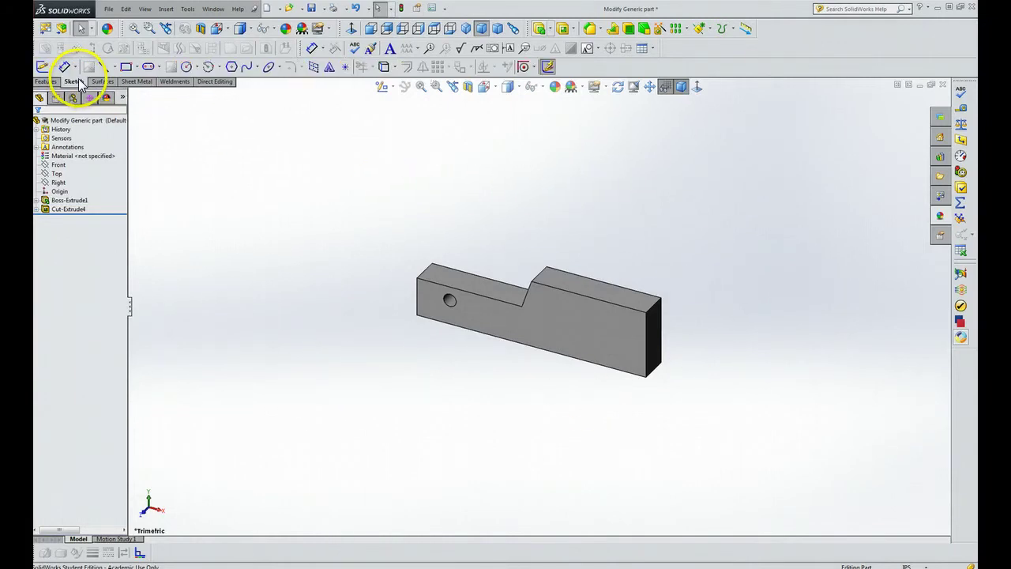
{"action": "left_click", "coordinate": [696, 87]}
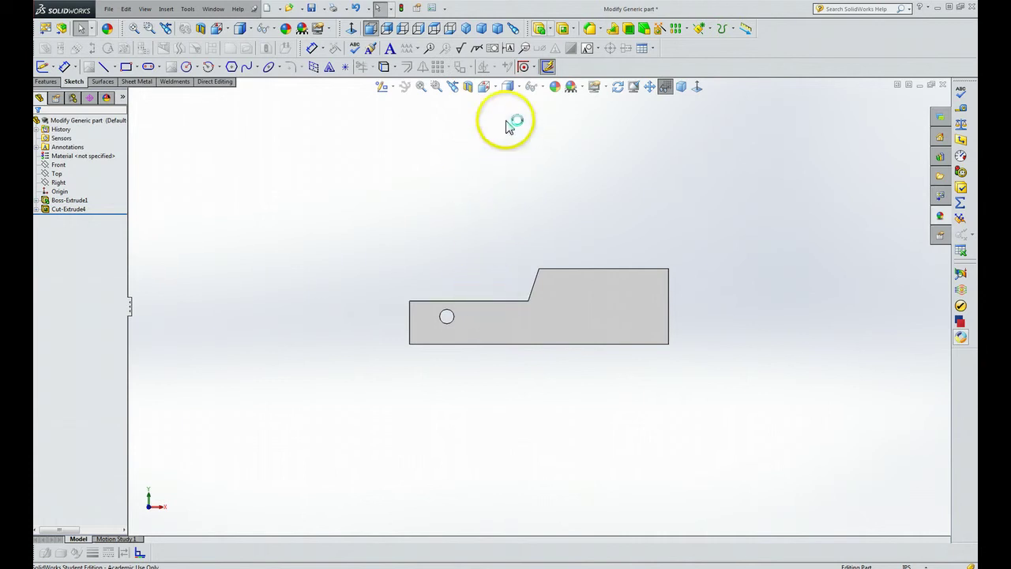
{"action": "left_click", "coordinate": [498, 89]}
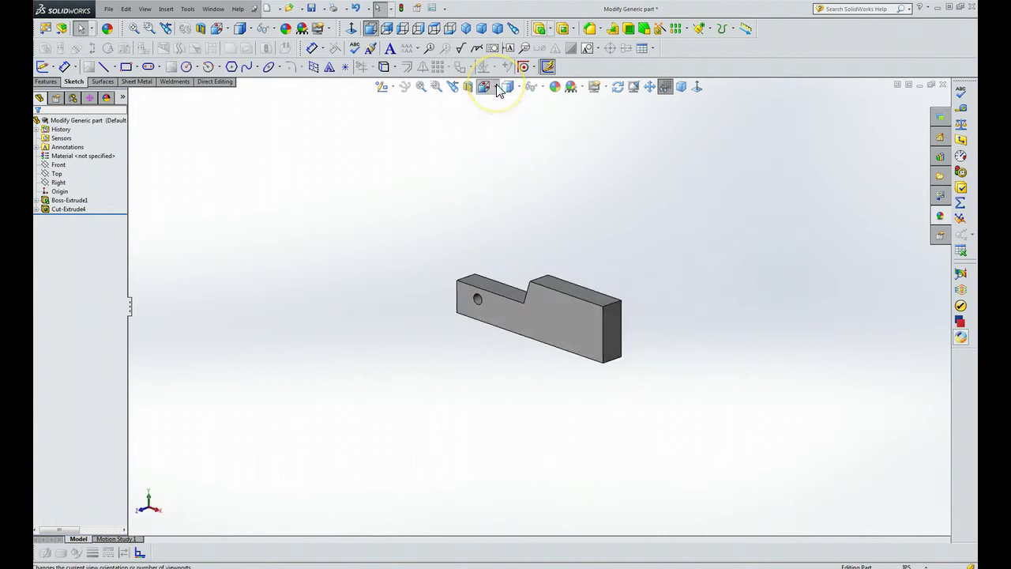
{"action": "left_click", "coordinate": [494, 89]}
{"action": "left_click", "coordinate": [508, 87]}
{"action": "left_click", "coordinate": [494, 87]}
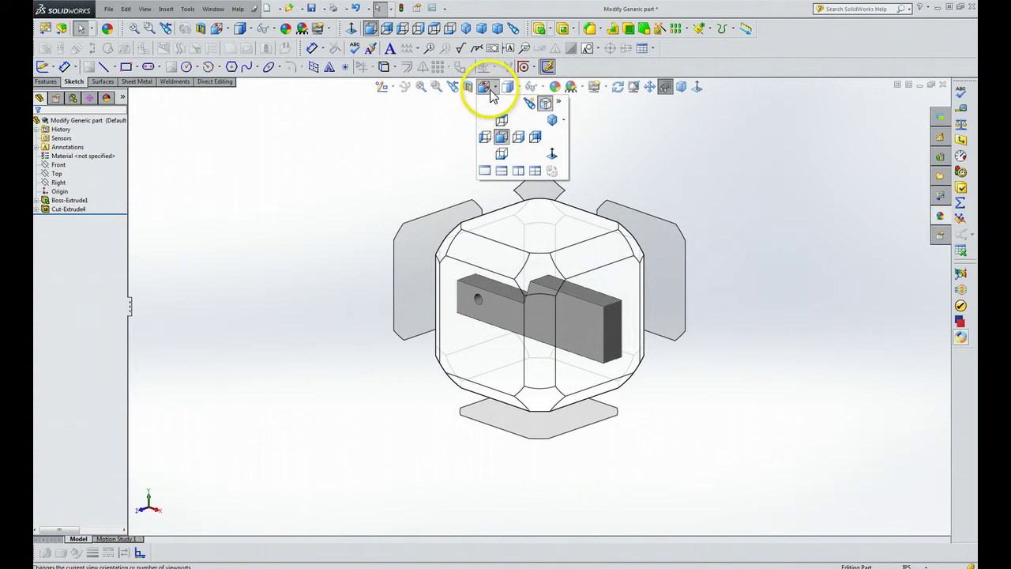
{"action": "left_click", "coordinate": [501, 120]}
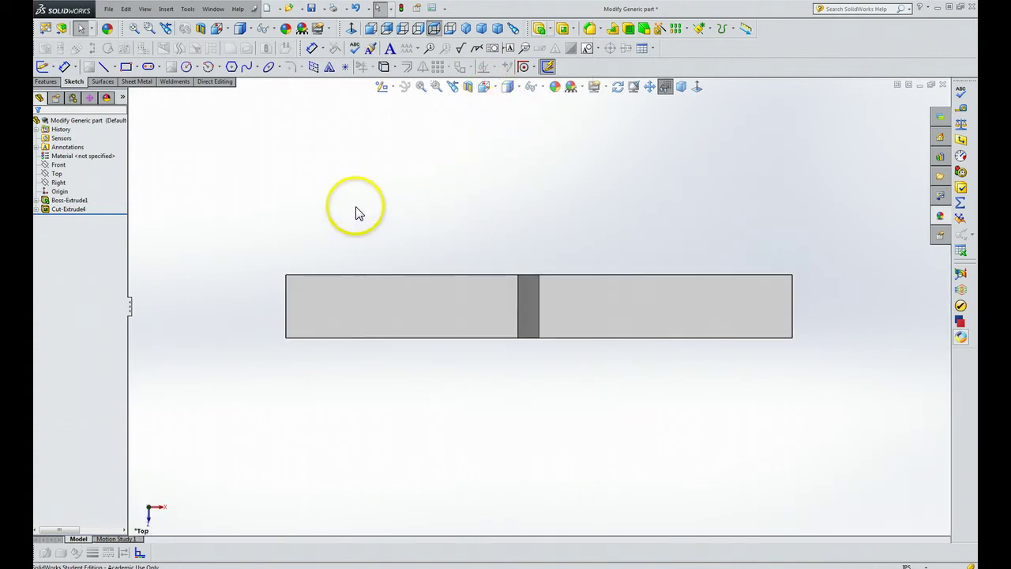
{"action": "left_click", "coordinate": [116, 68]}
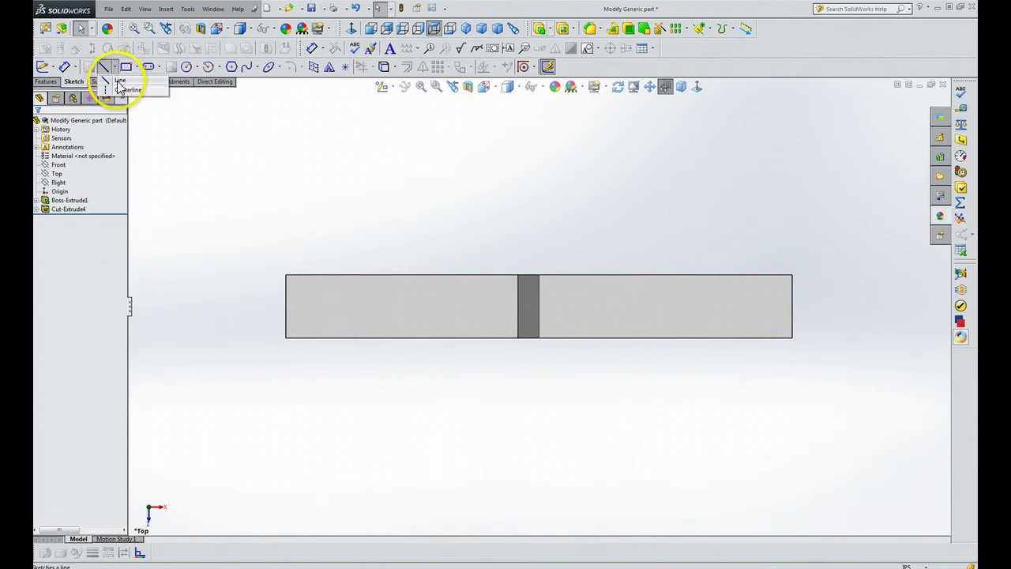
{"action": "left_click", "coordinate": [116, 76]}
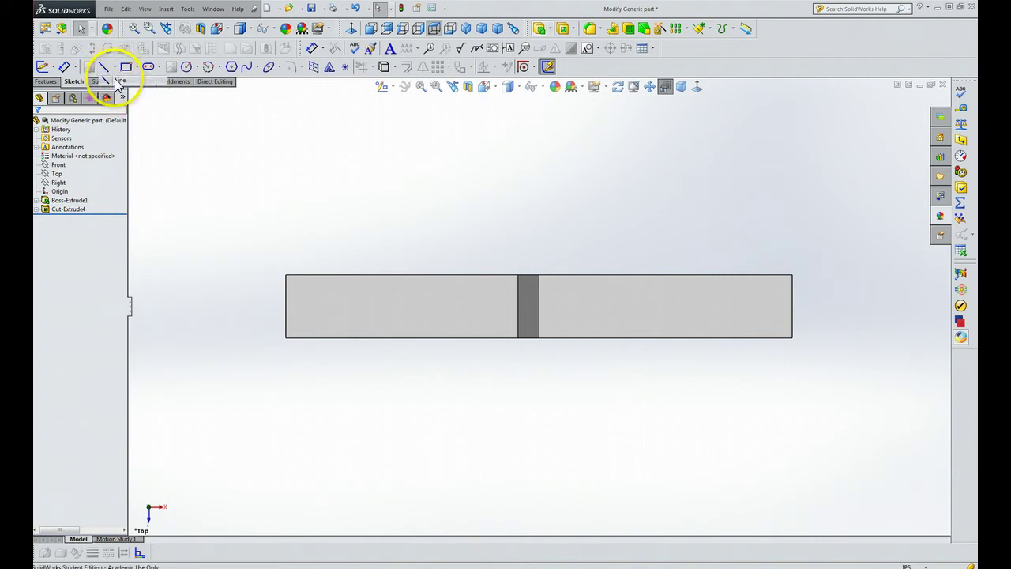
{"action": "left_click", "coordinate": [116, 81]}
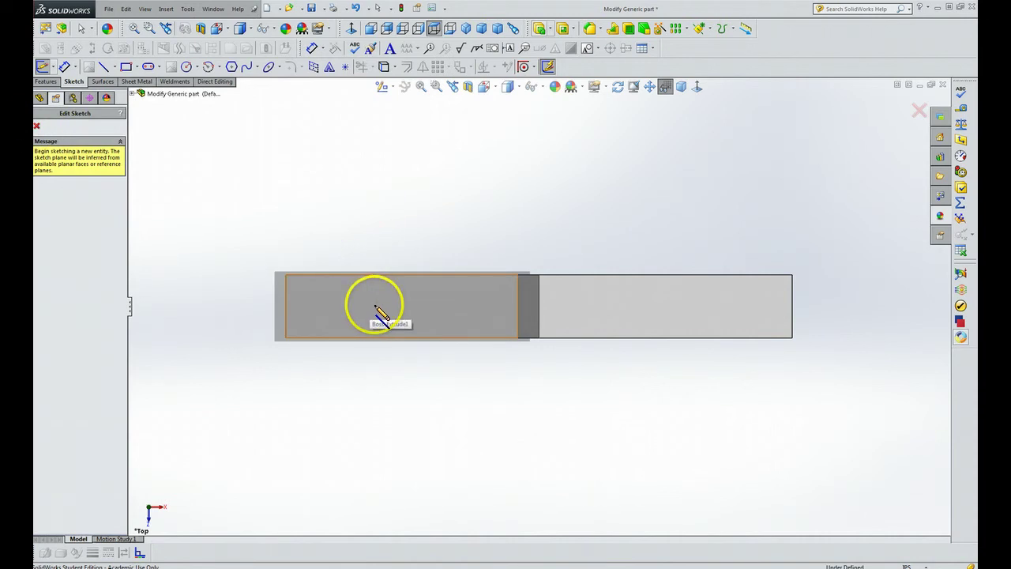
{"action": "left_click", "coordinate": [624, 301]}
{"action": "left_click", "coordinate": [628, 300]}
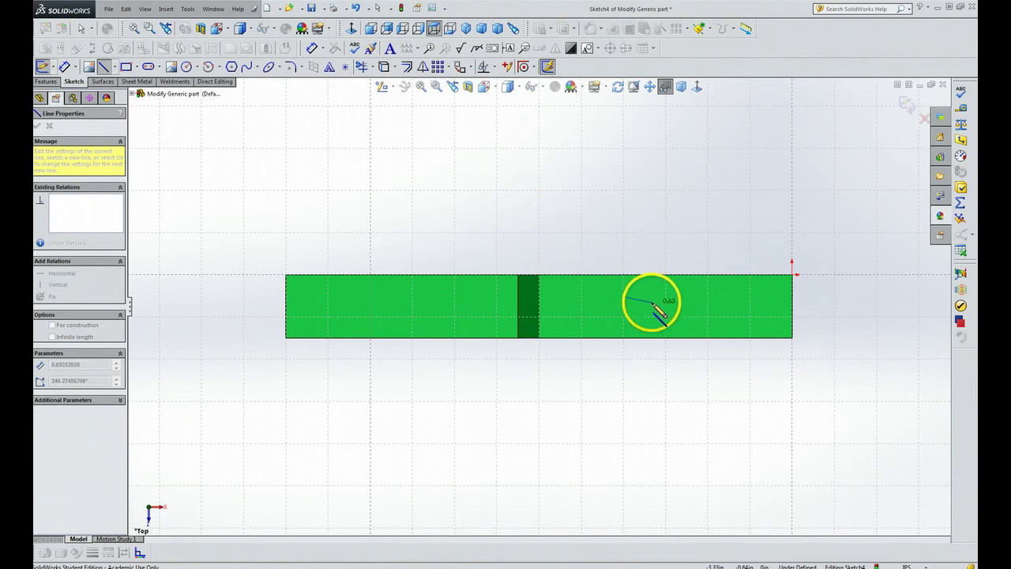
{"action": "key", "text": "Escape"}
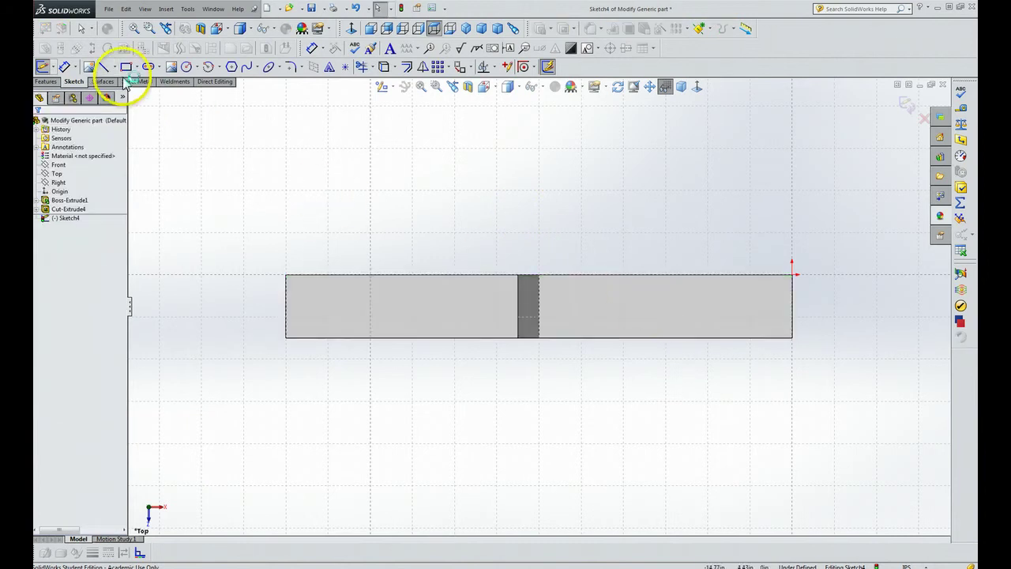
{"action": "left_click", "coordinate": [662, 302]}
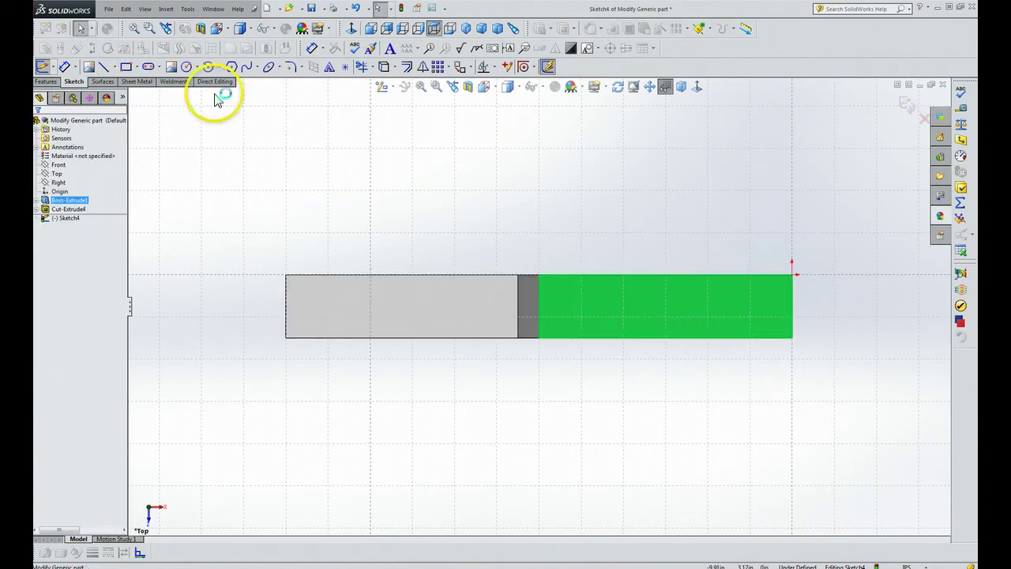
Draw a horizontal construction line about 2.80 in long, inward from the midpoint of the raised face's right end edge.
{"action": "left_click", "coordinate": [104, 68]}
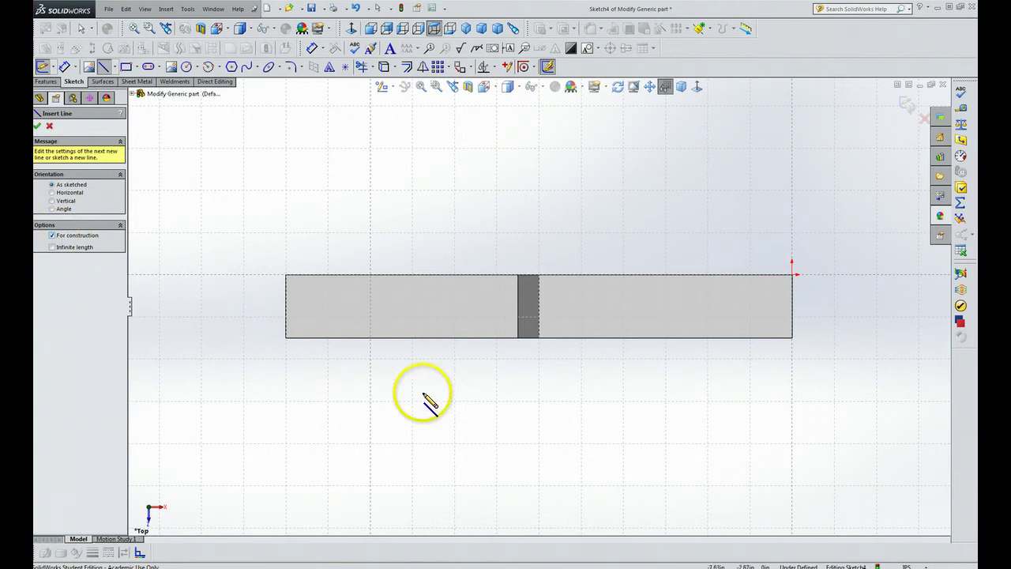
{"action": "left_click", "coordinate": [539, 338]}
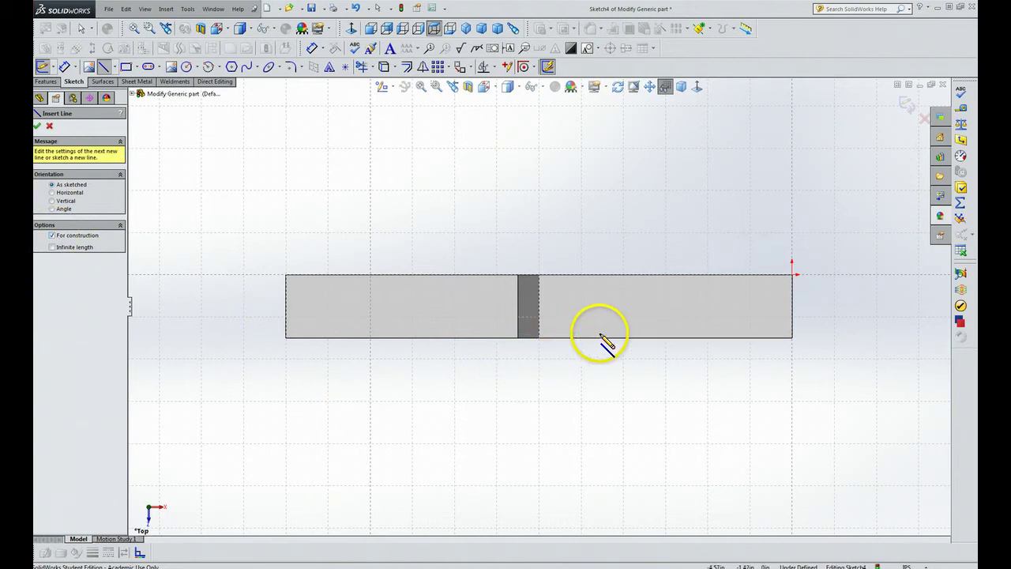
{"action": "left_click", "coordinate": [793, 338]}
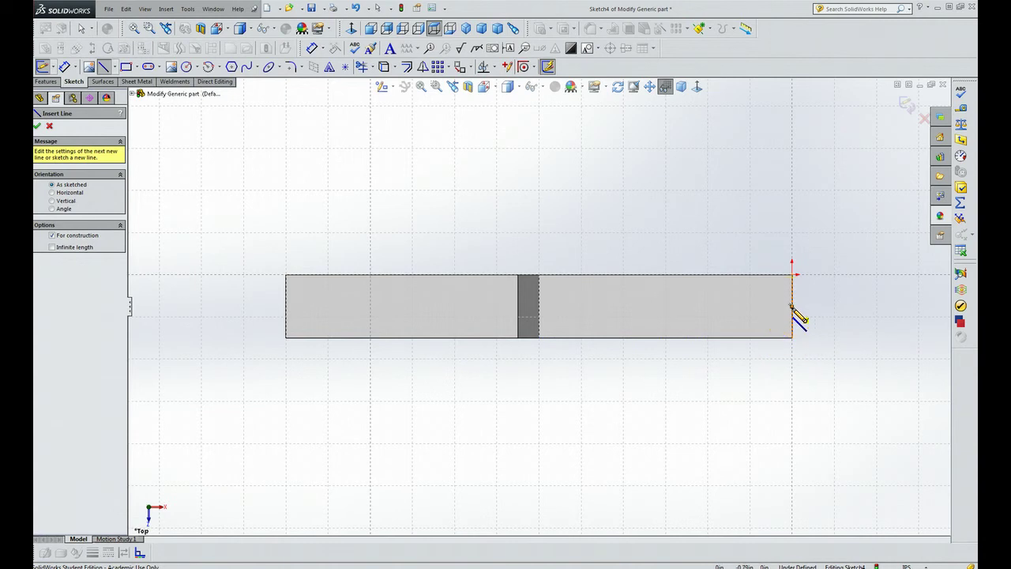
{"action": "mouse_move", "coordinate": [792, 307]}
{"action": "left_mouse_down"}
{"action": "mouse_move", "coordinate": [657, 307]}
{"action": "mouse_move", "coordinate": [674, 306]}
{"action": "left_mouse_up"}
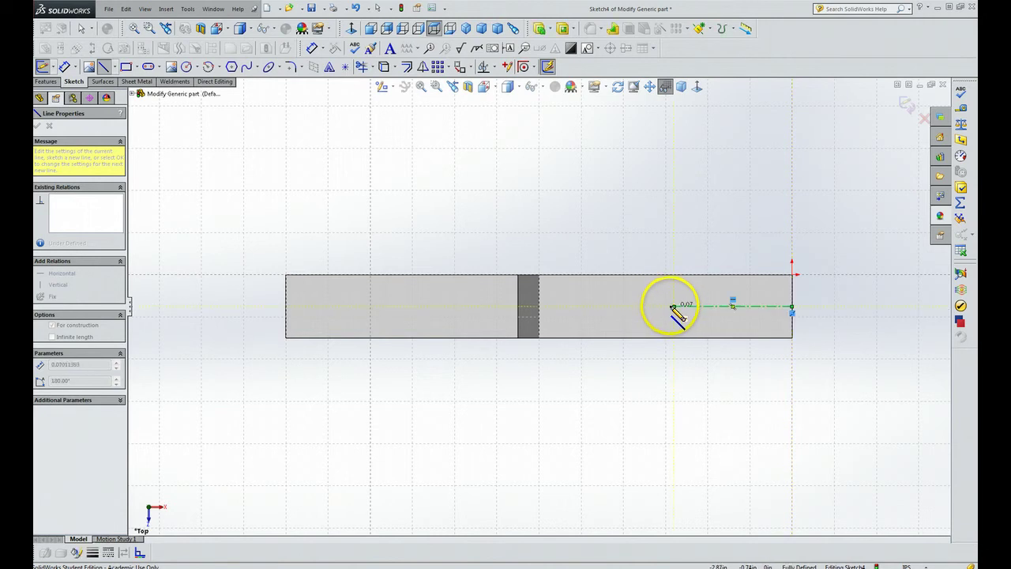
Dimension the construction line's length to 3.0 in, with the dimension placed above the part.
{"action": "right_click", "coordinate": [673, 308]}
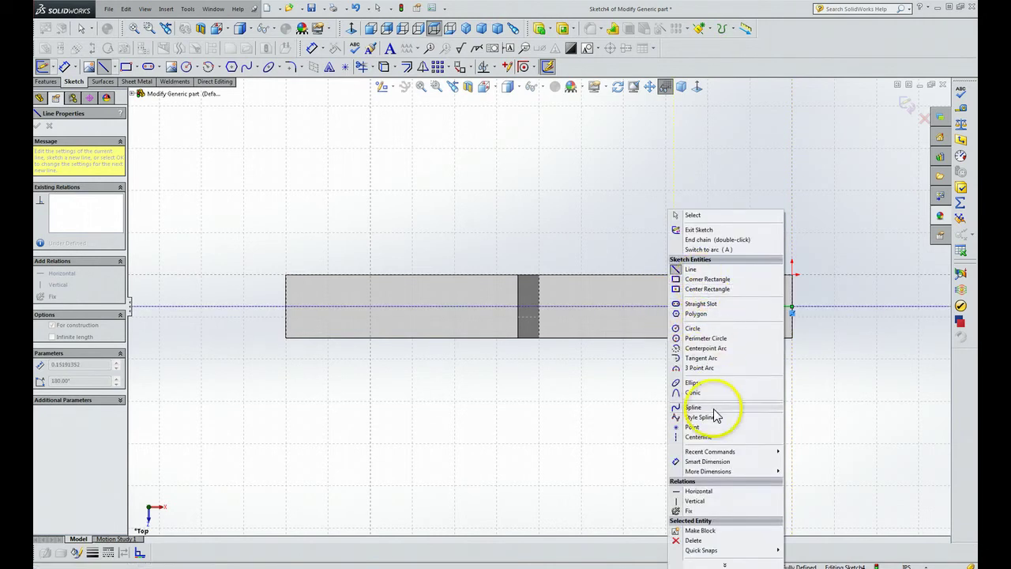
{"action": "left_click", "coordinate": [707, 461]}
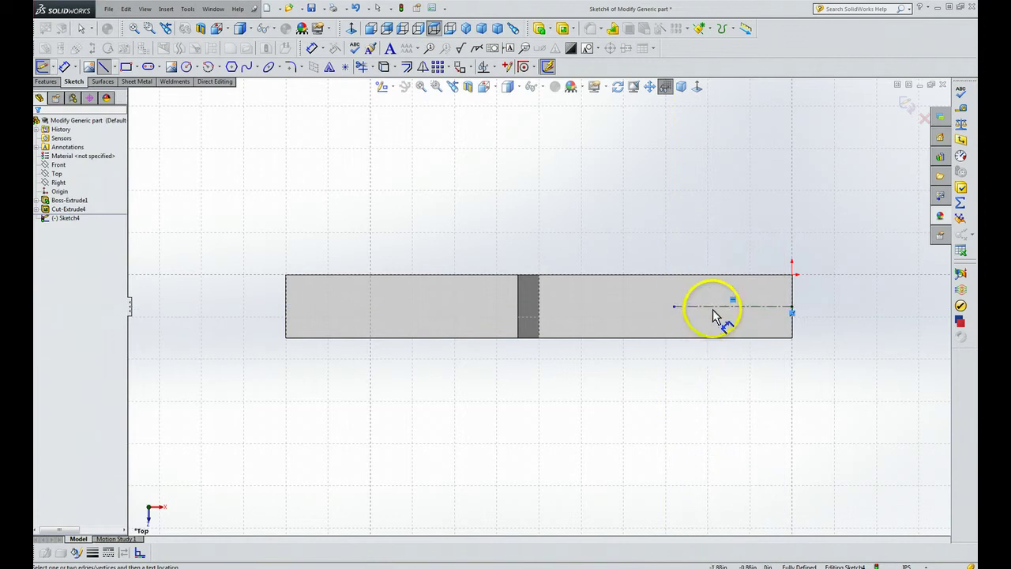
{"action": "left_click", "coordinate": [719, 308]}
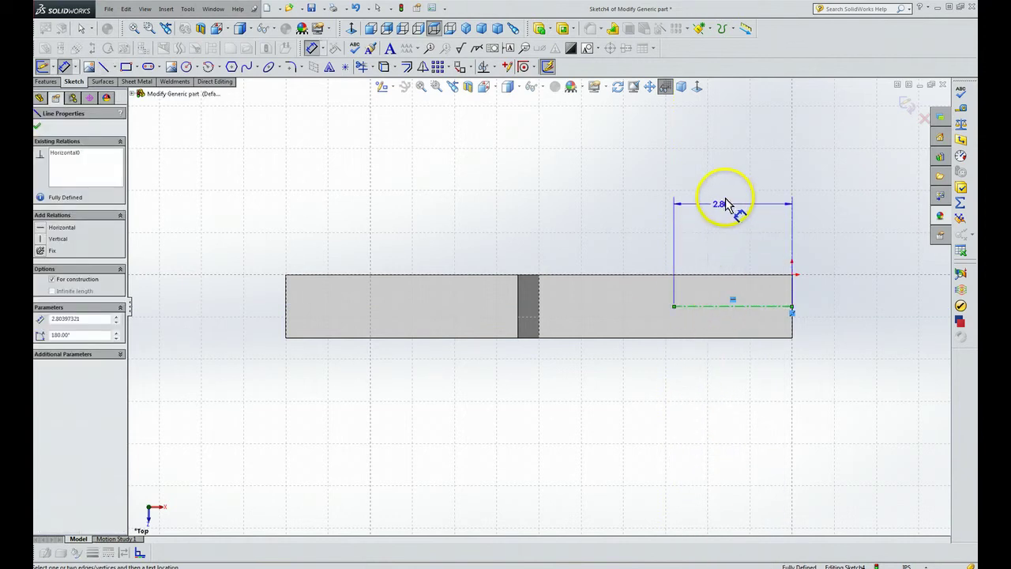
{"action": "left_click", "coordinate": [730, 196]}
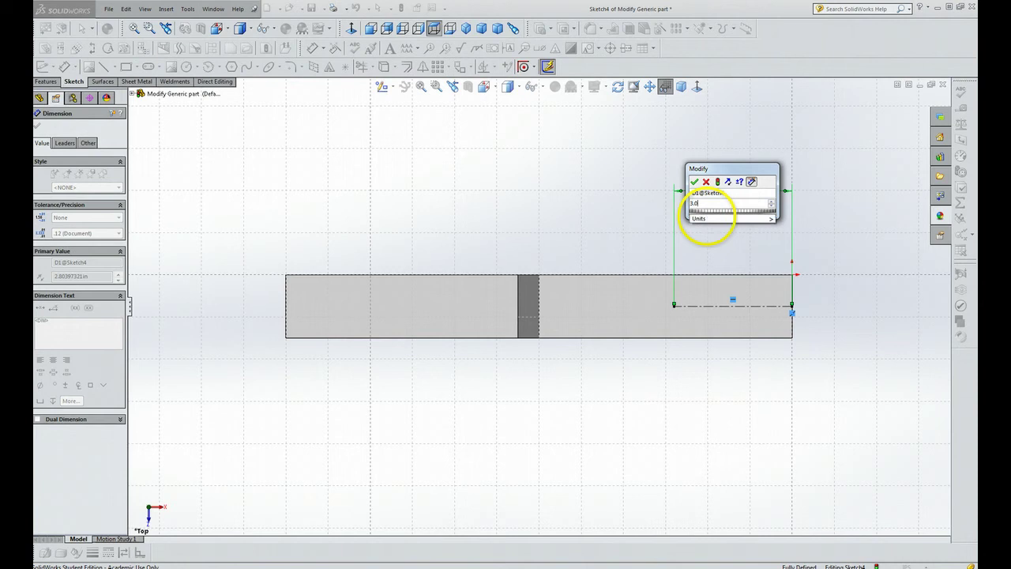
{"action": "key", "text": "Return"}
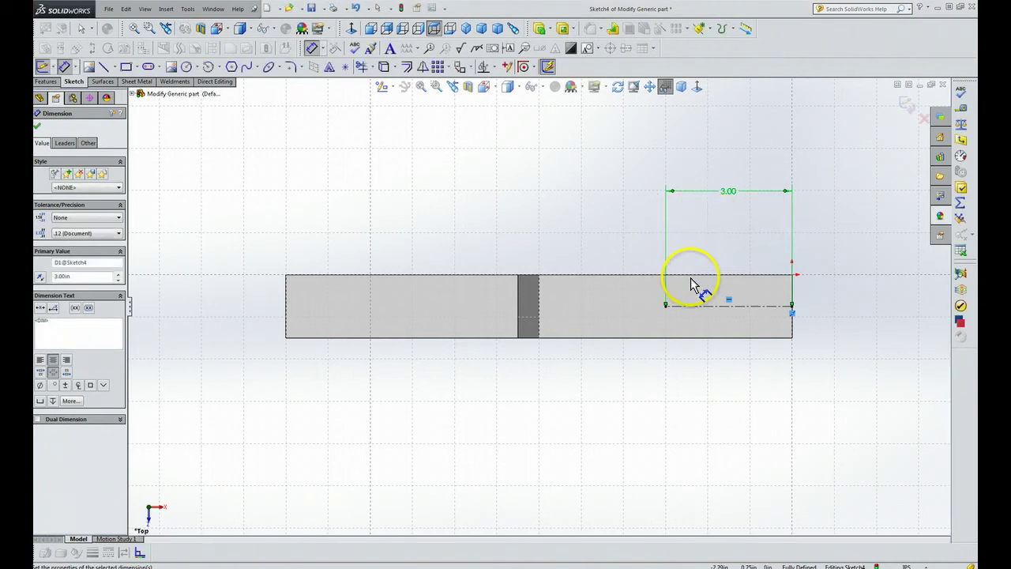
{"action": "key", "text": "Escape"}
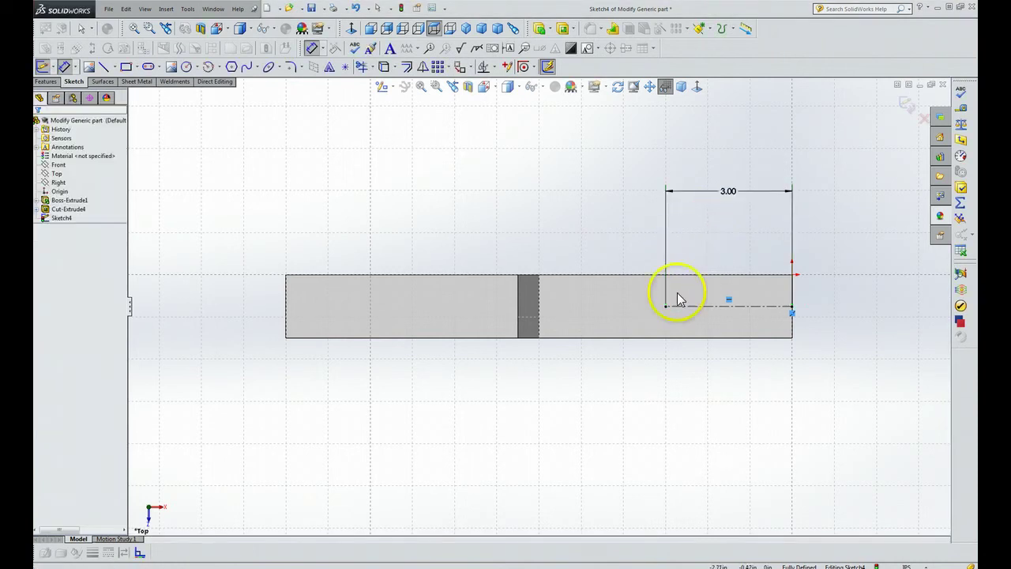
{"action": "left_click", "coordinate": [792, 307]}
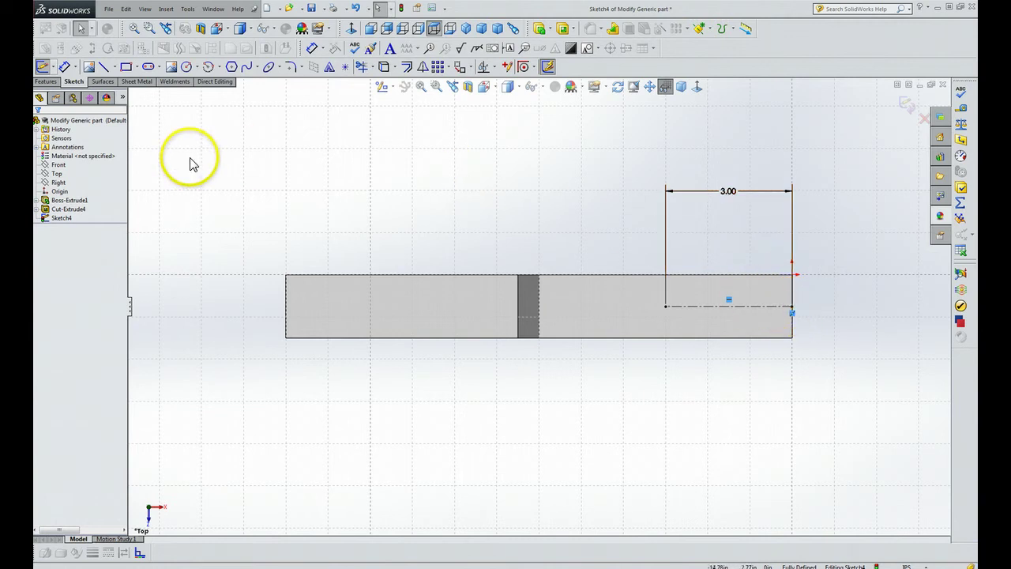
Draw a circle with a radius of about 0.36 in, centred on the construction line's inner endpoint.
{"action": "left_click", "coordinate": [198, 69]}
{"action": "left_click", "coordinate": [205, 79]}
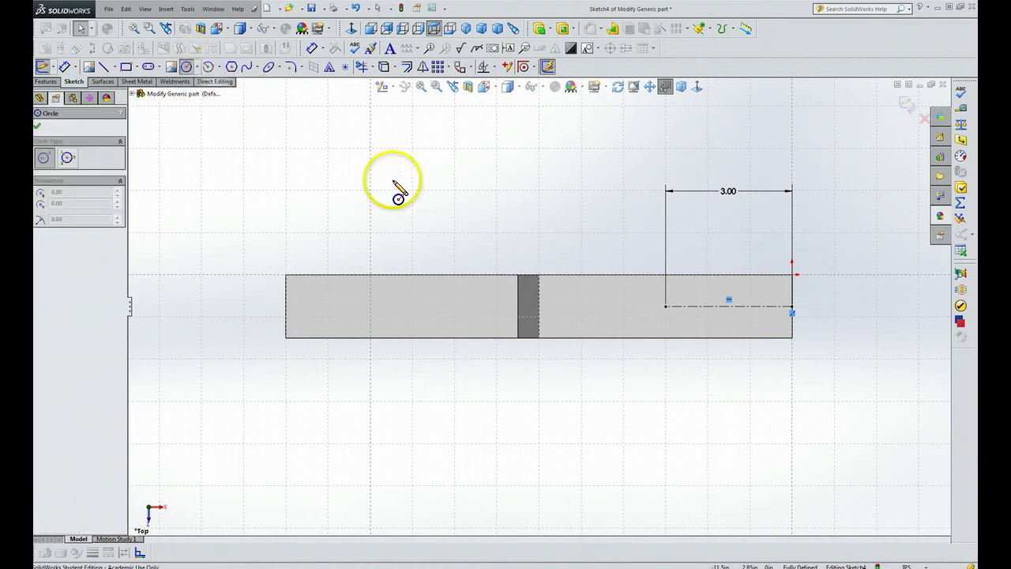
{"action": "left_click", "coordinate": [666, 306]}
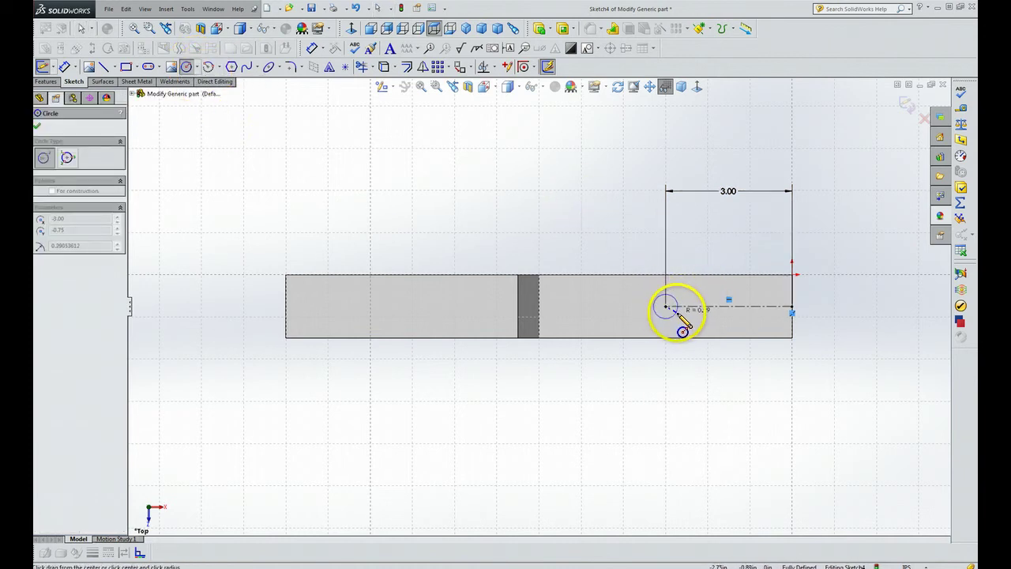
{"action": "left_click", "coordinate": [679, 316]}
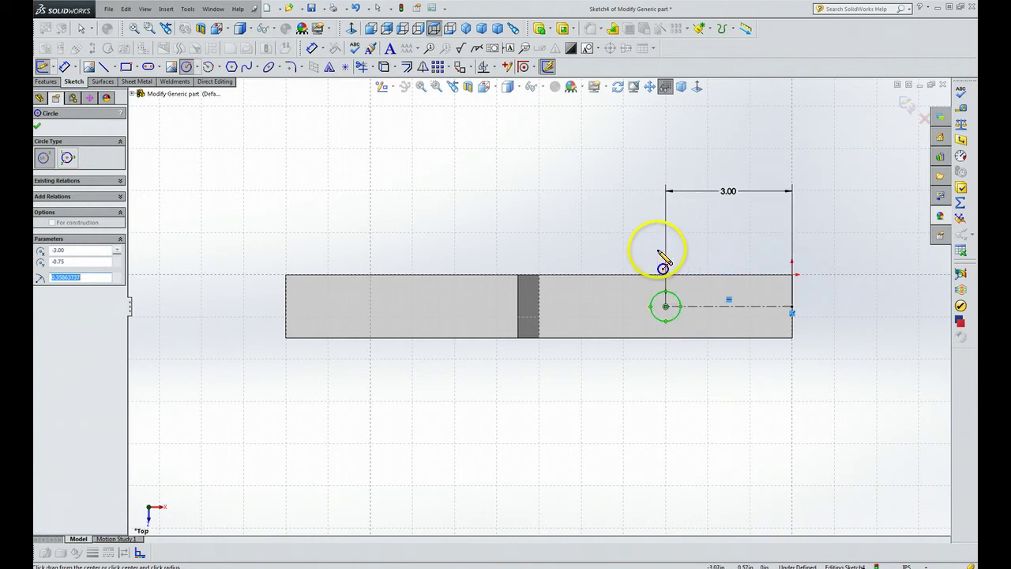
{"action": "key", "text": "Escape"}
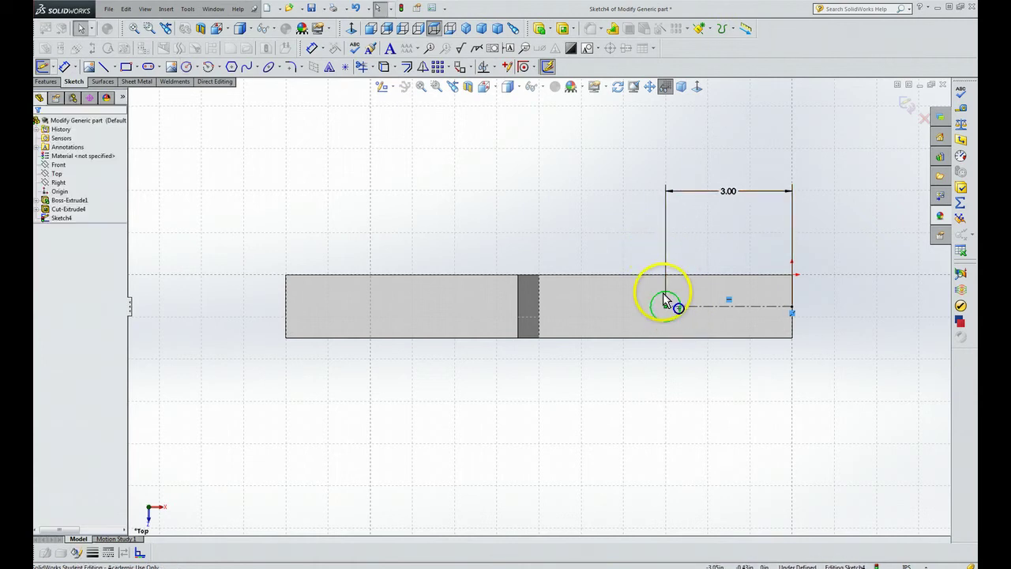
Dimension the circle's diameter to 1.25 in, with the dimension placed below the part.
{"action": "right_click", "coordinate": [661, 291]}
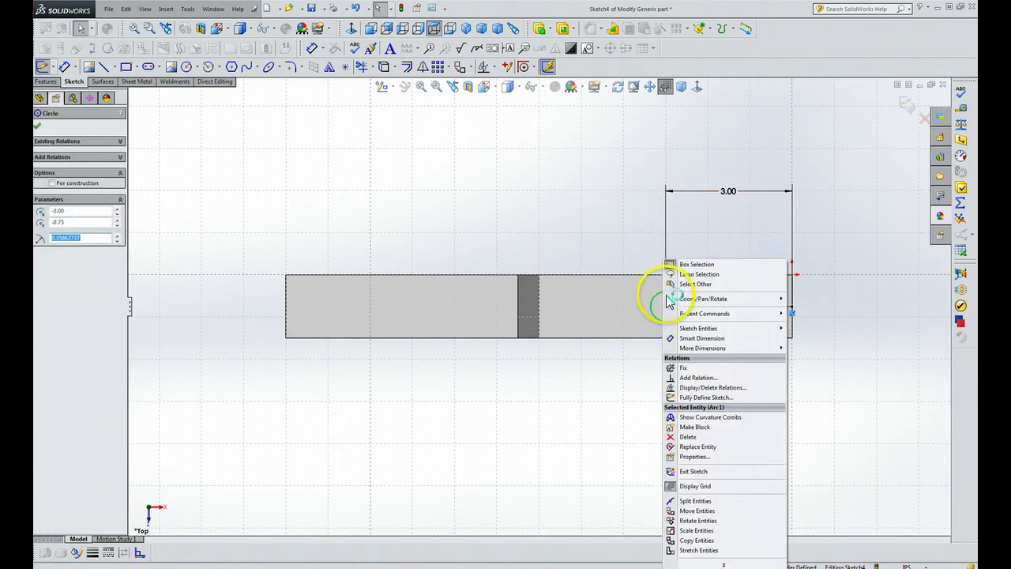
{"action": "left_click", "coordinate": [700, 338]}
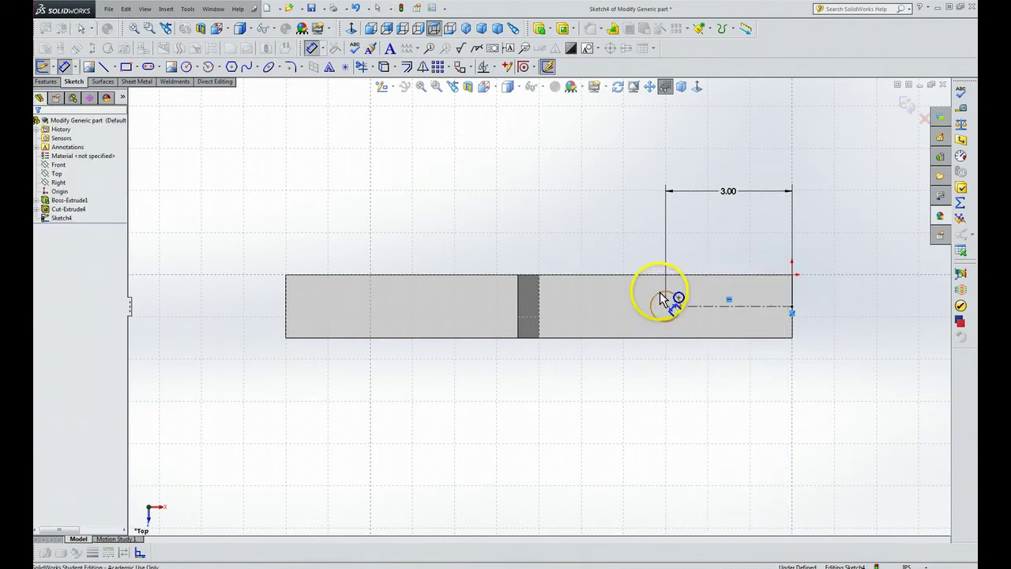
{"action": "left_click", "coordinate": [662, 299]}
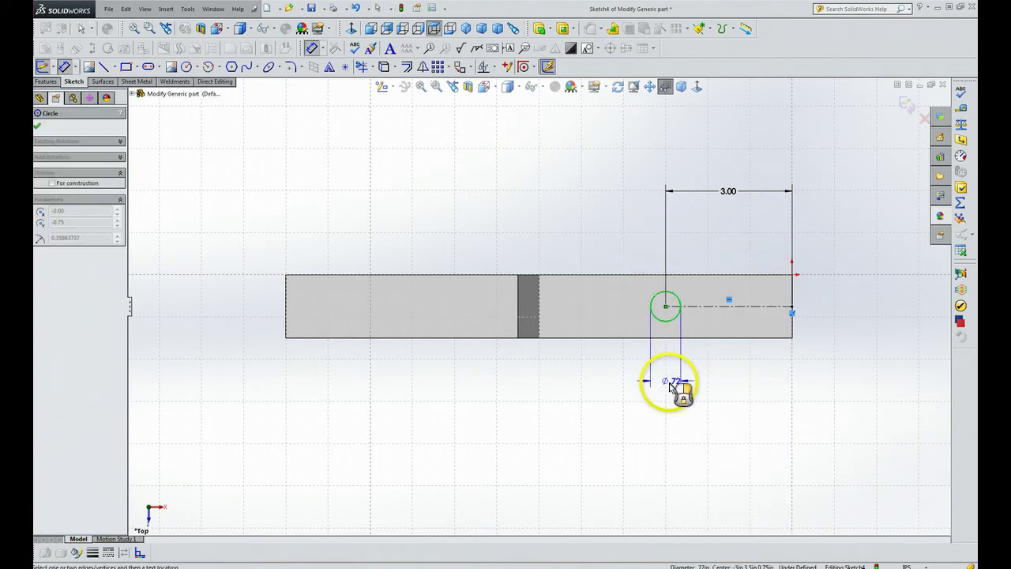
{"action": "left_click", "coordinate": [673, 391]}
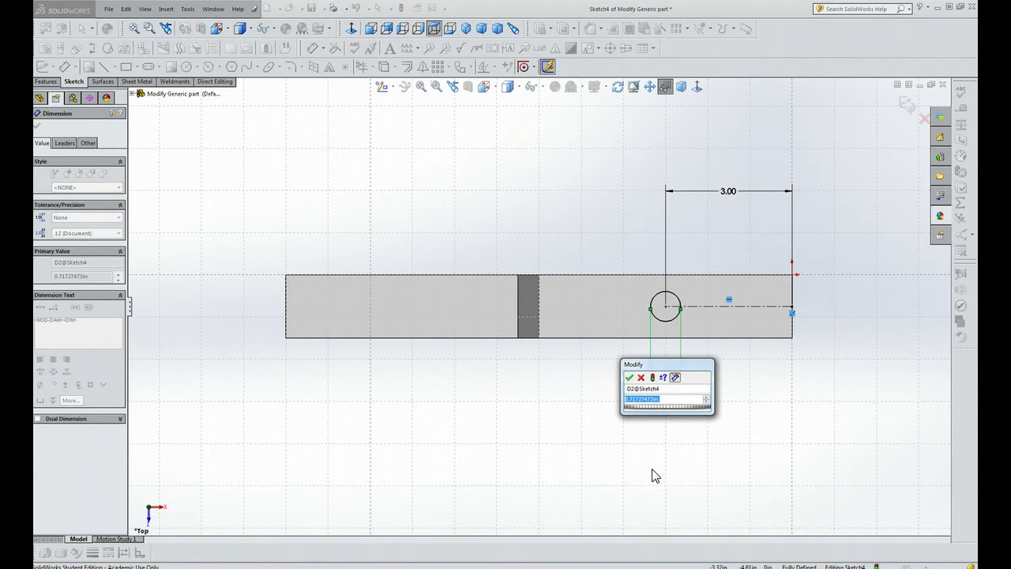
{"action": "type", "text": "1"}
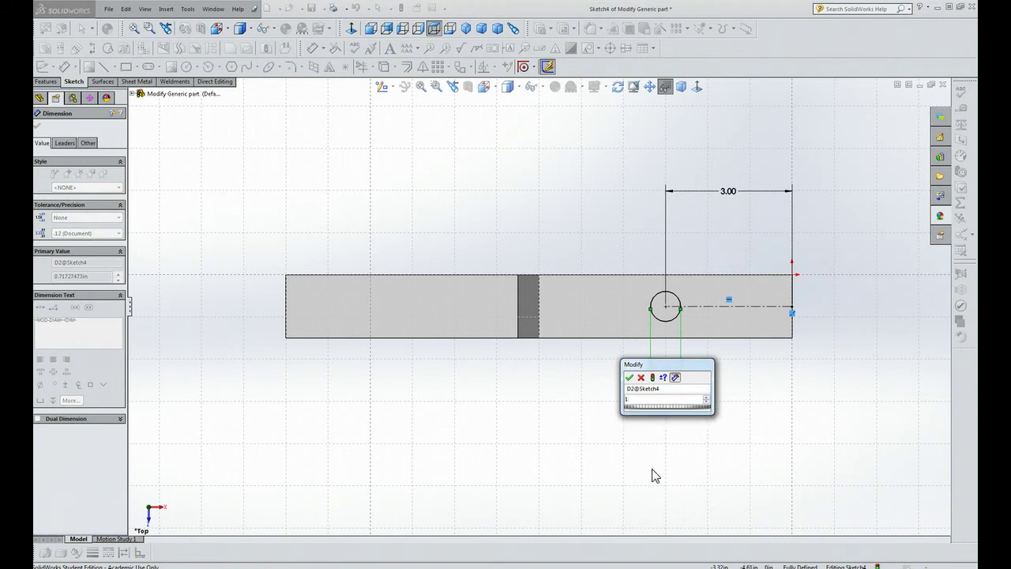
{"action": "type", "text": ".25"}
{"action": "key", "text": "Return"}
{"action": "left_click", "coordinate": [616, 458]}
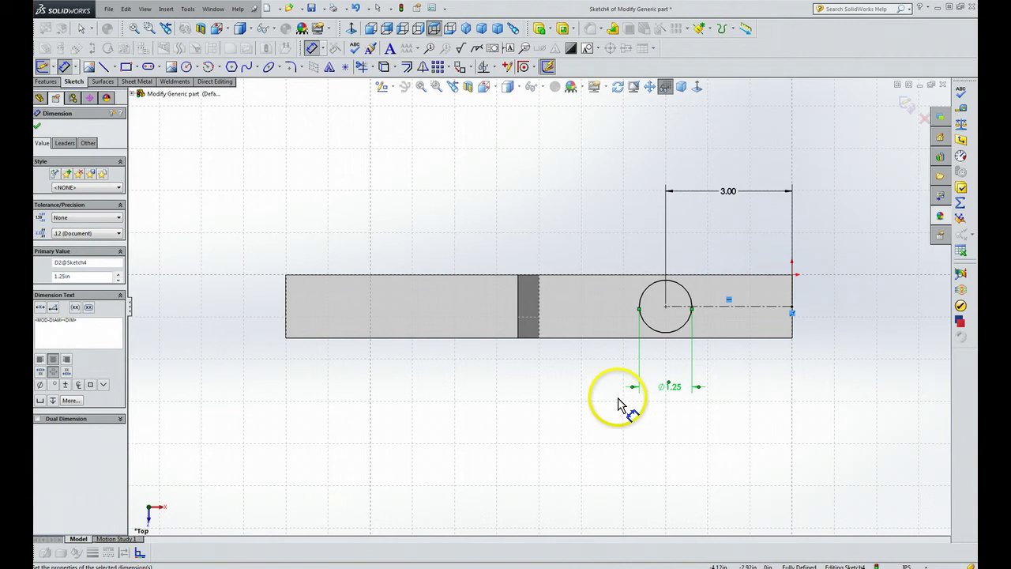
{"action": "key", "text": "Escape"}
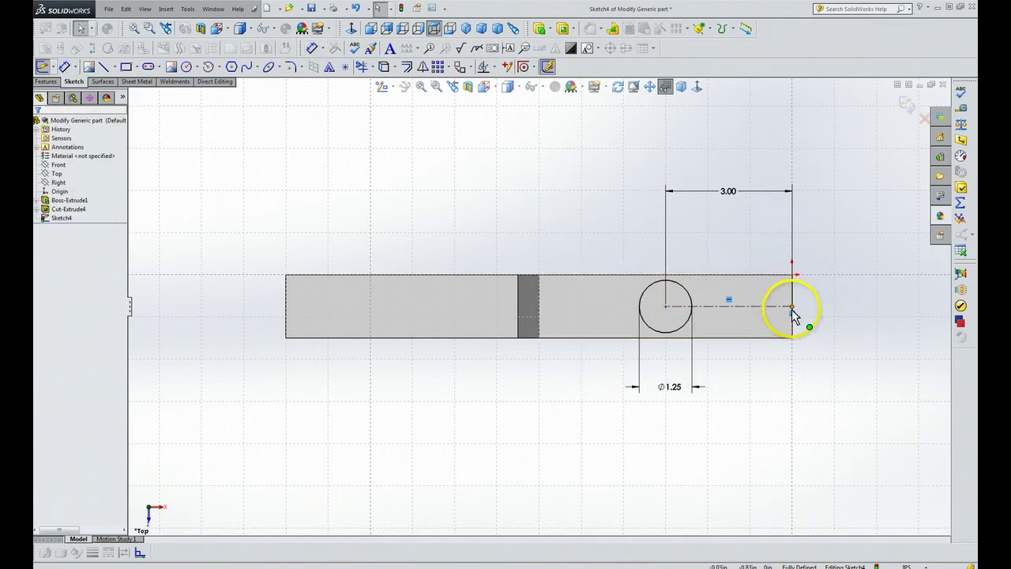
Cut-extrude the 1.25 in circle down into the raised block as a Blind cut 1.50 in deep.
{"action": "left_click", "coordinate": [46, 82]}
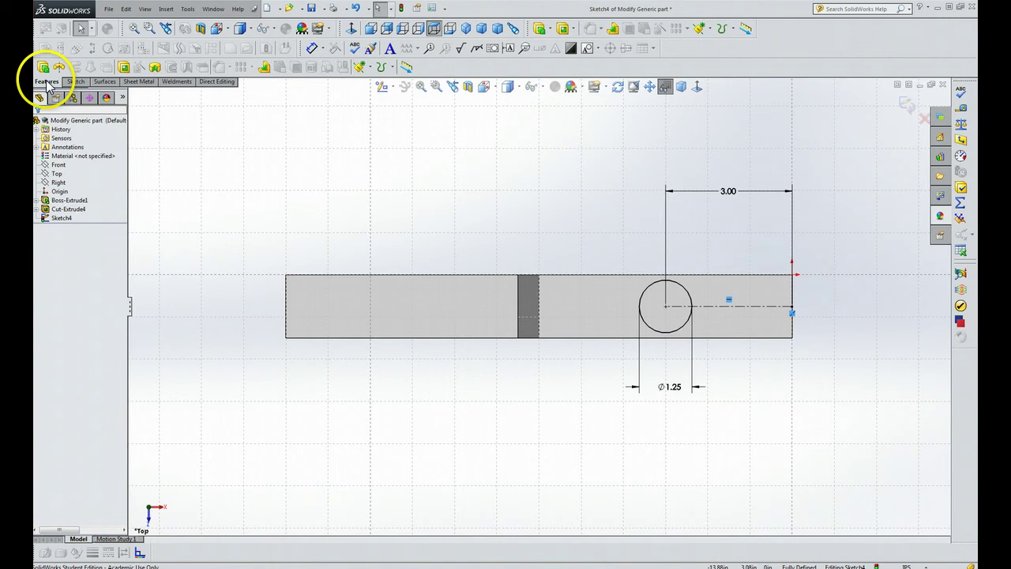
{"action": "left_click", "coordinate": [604, 310]}
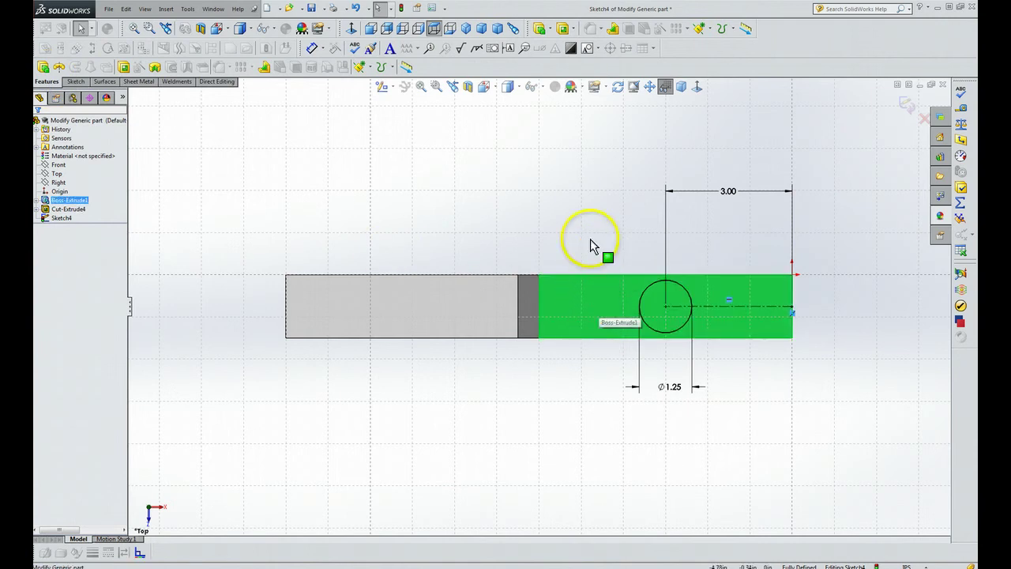
{"action": "left_click", "coordinate": [563, 30]}
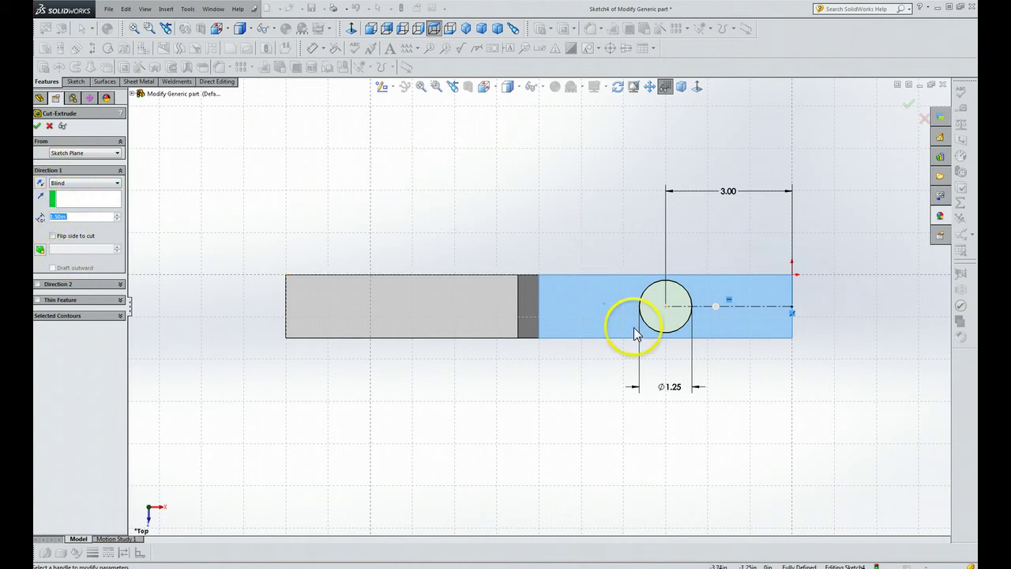
{"action": "left_click", "coordinate": [38, 127]}
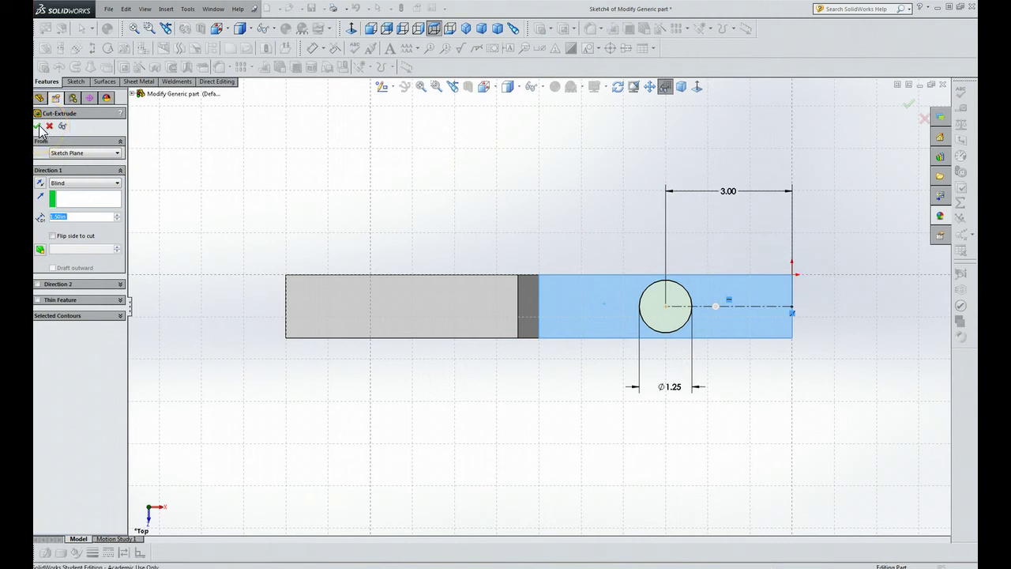
{"action": "left_click", "coordinate": [681, 88]}
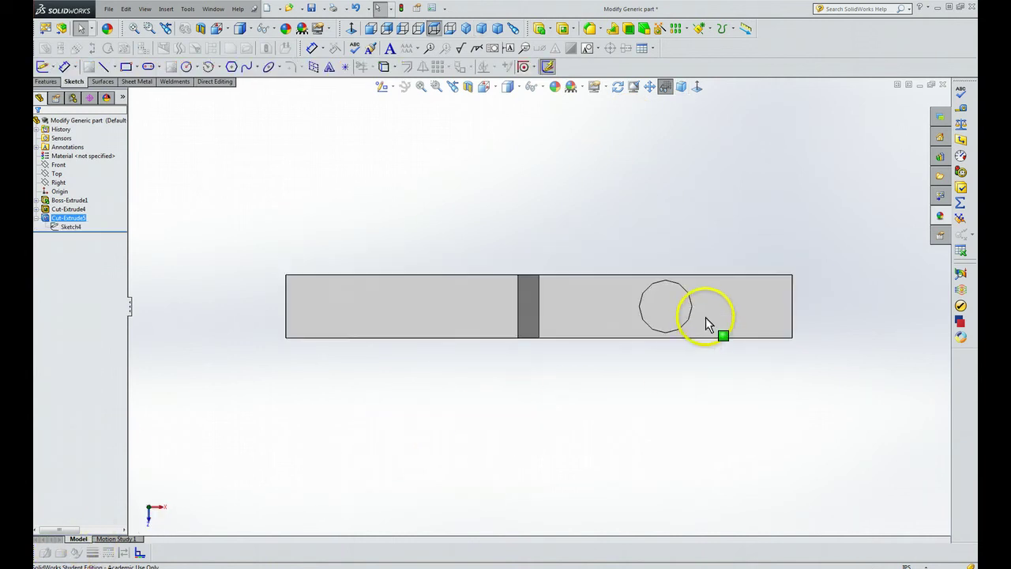
{"action": "left_click", "coordinate": [681, 86]}
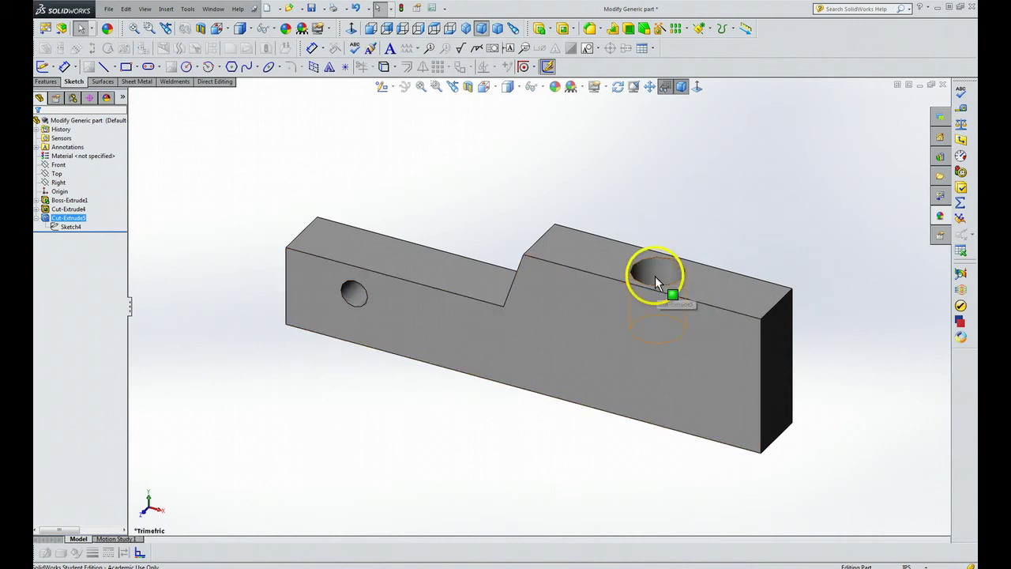
Edit the 1.25 in hole's cut feature so that its end condition is Through All.
{"action": "left_click", "coordinate": [698, 86]}
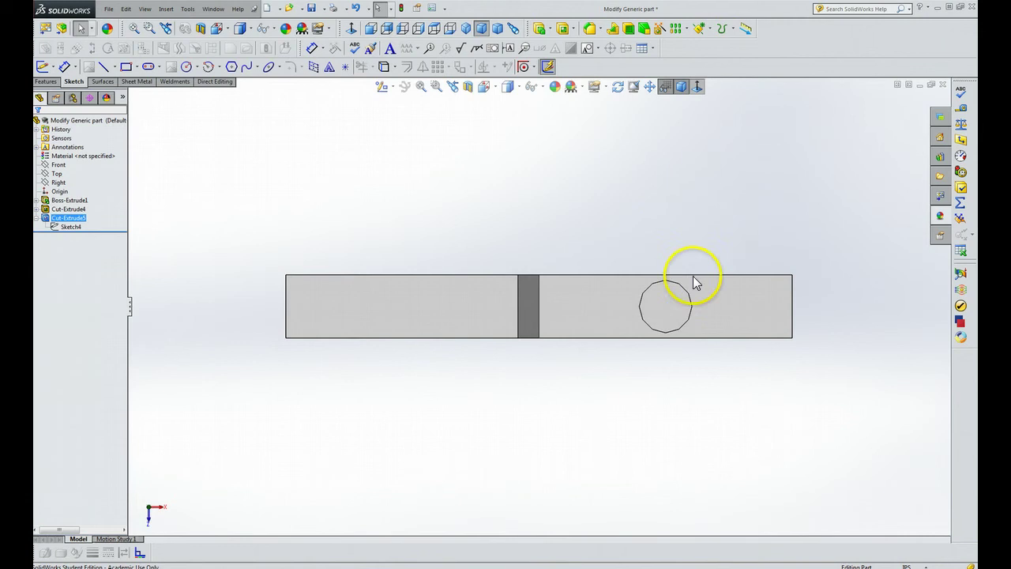
{"action": "left_click", "coordinate": [660, 308]}
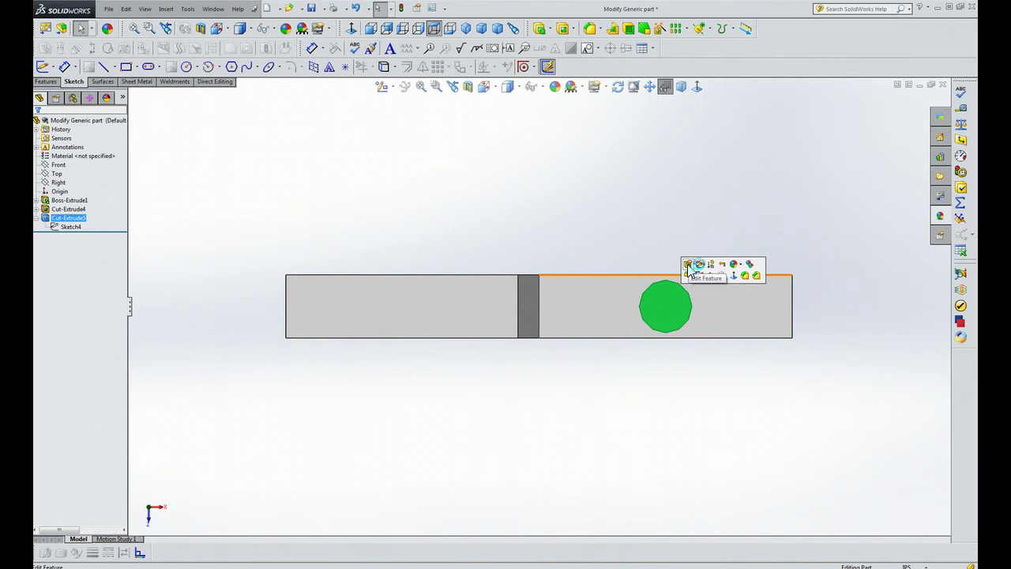
{"action": "left_click", "coordinate": [688, 265]}
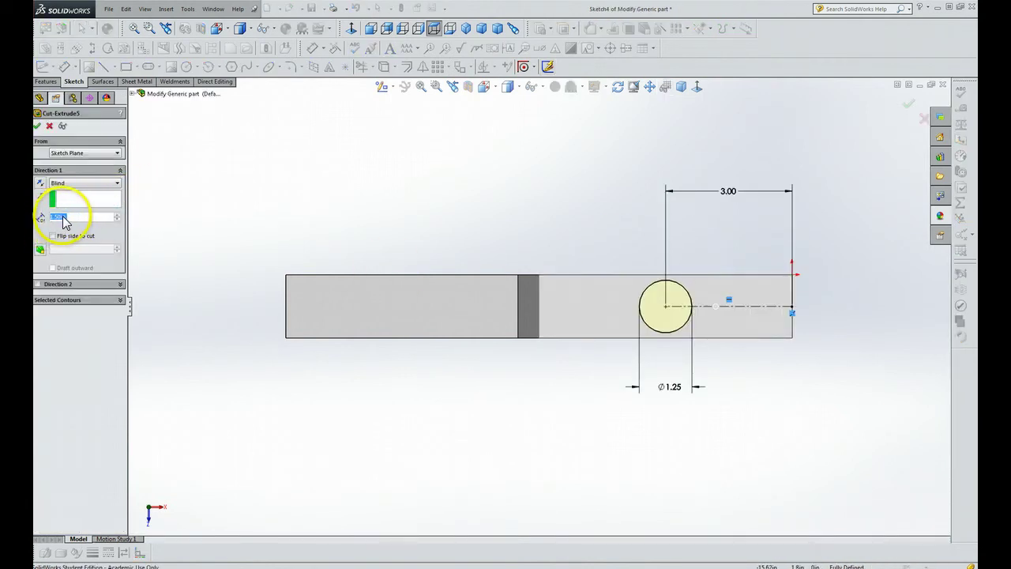
{"action": "left_click", "coordinate": [119, 185]}
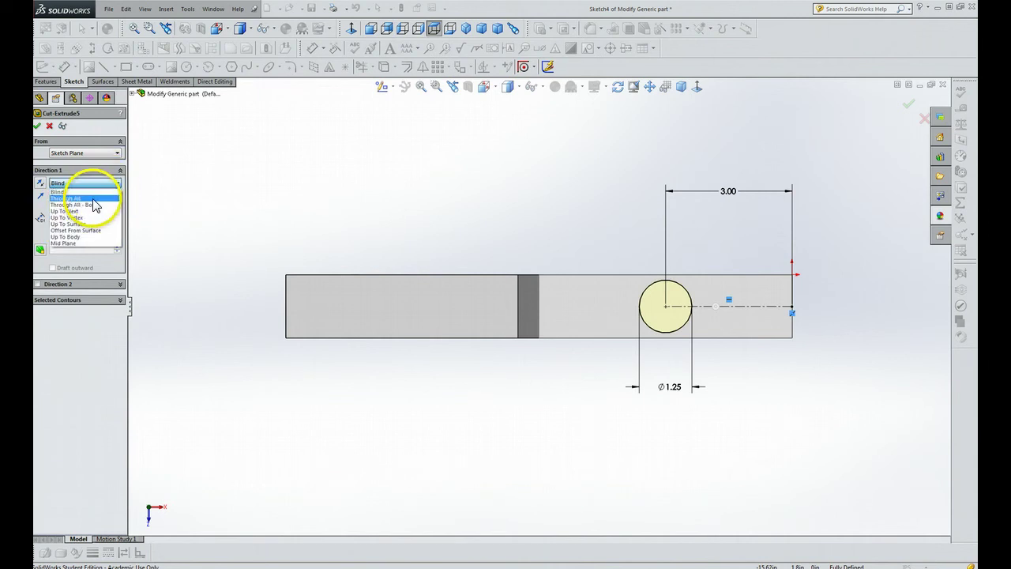
{"action": "left_click", "coordinate": [93, 198]}
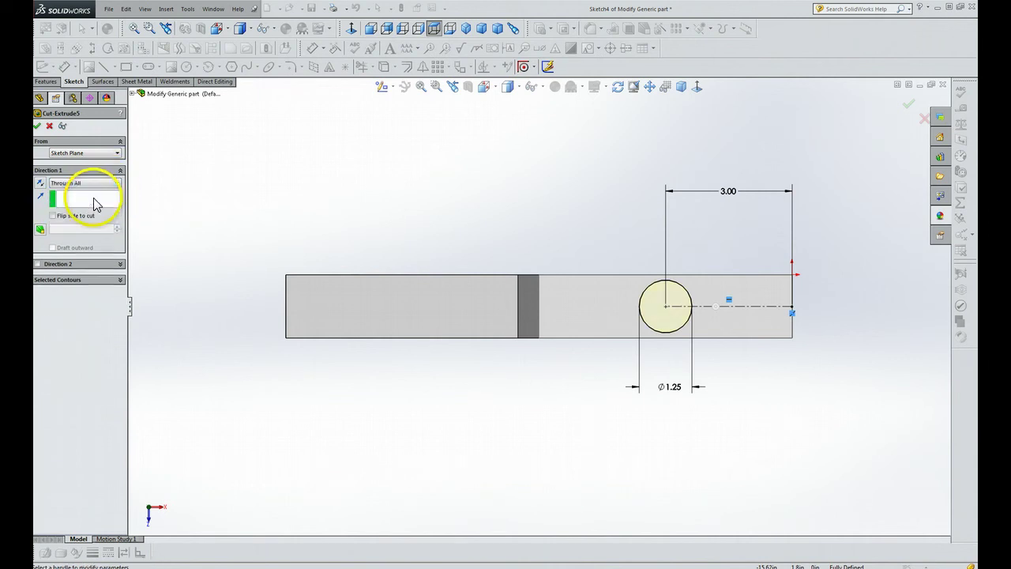
{"action": "left_click", "coordinate": [37, 126]}
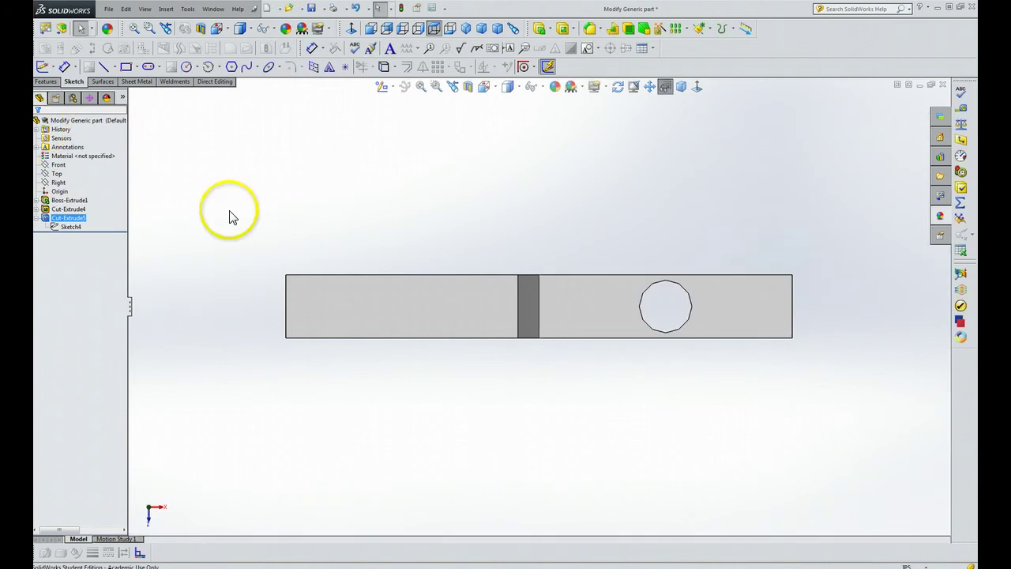
{"action": "left_click", "coordinate": [680, 87]}
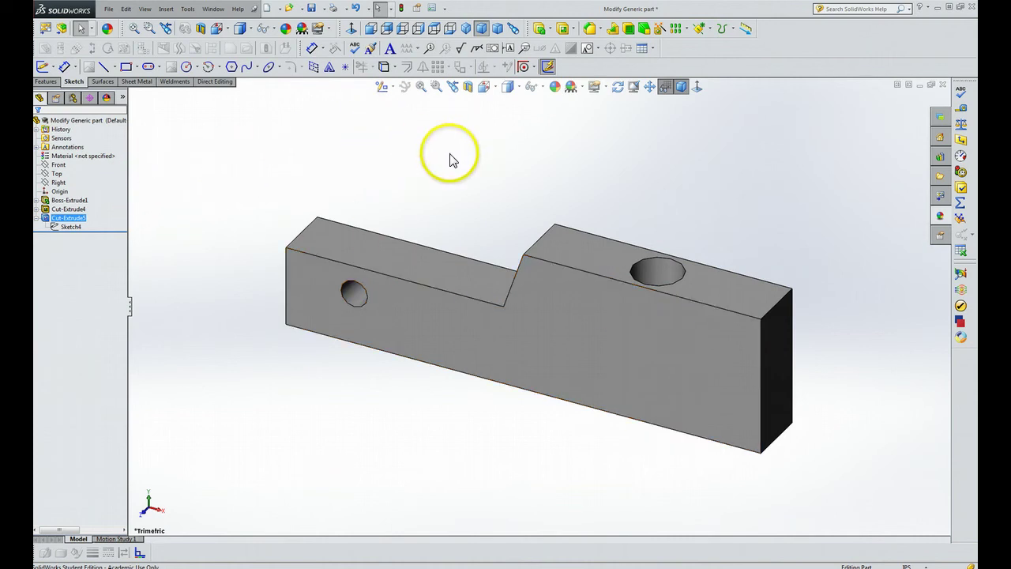
Edit the 1.25 in hole's cut feature to a Blind end condition with a depth of 2.50 in.
{"action": "left_click", "coordinate": [696, 86]}
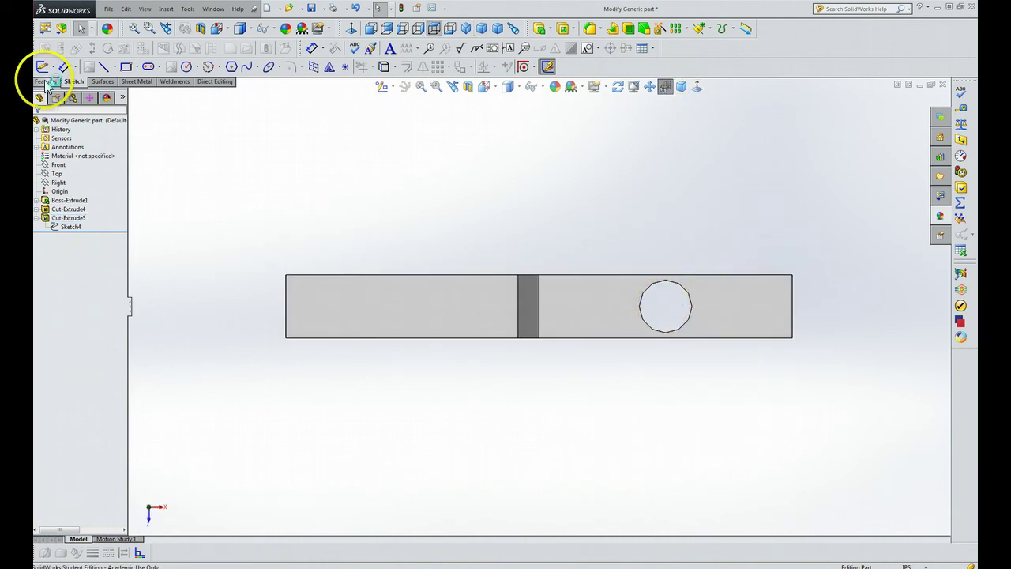
{"action": "left_click", "coordinate": [46, 82]}
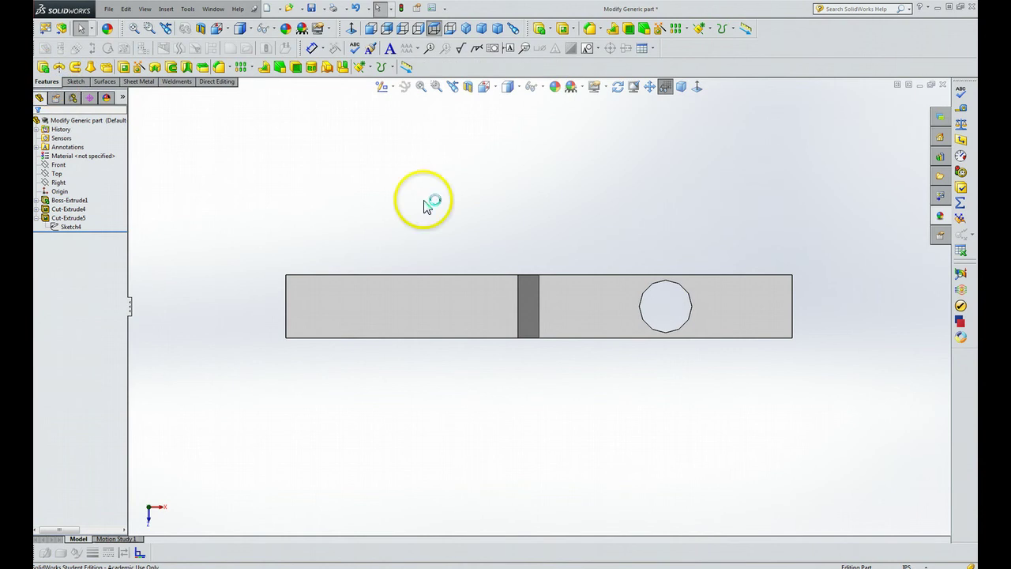
{"action": "right_click", "coordinate": [667, 311]}
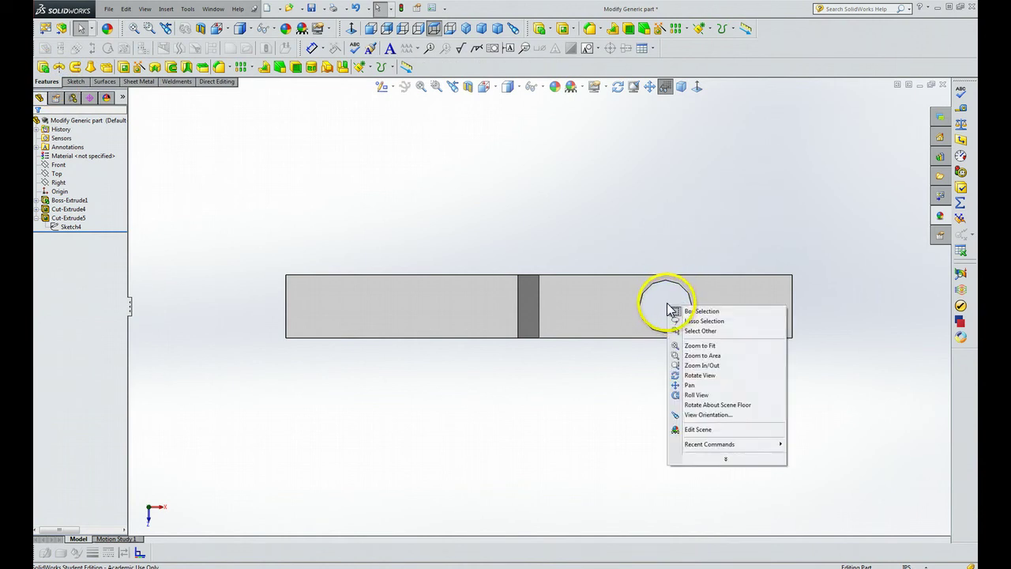
{"action": "left_click", "coordinate": [665, 305]}
{"action": "left_click", "coordinate": [68, 218]}
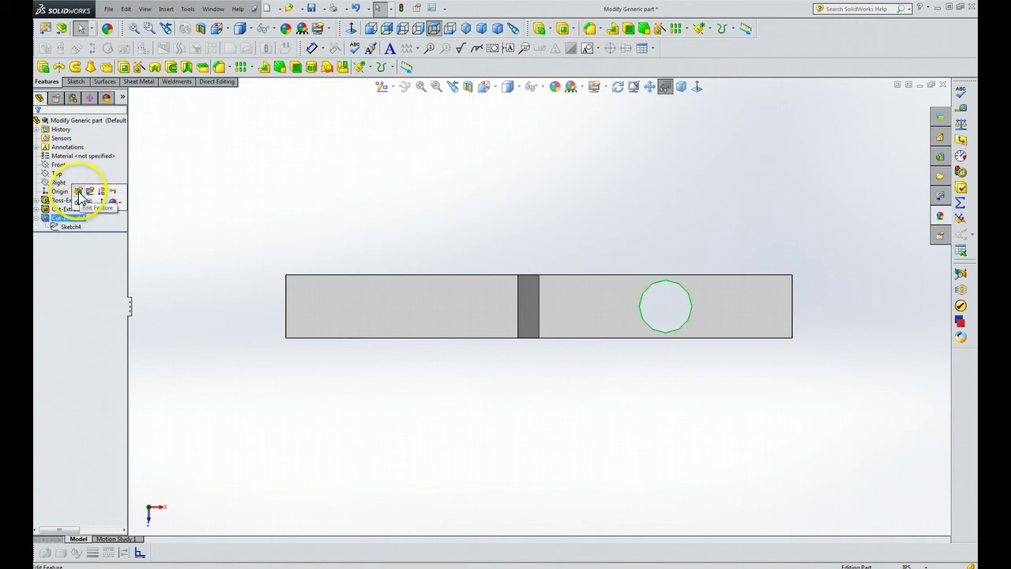
{"action": "left_click", "coordinate": [79, 193]}
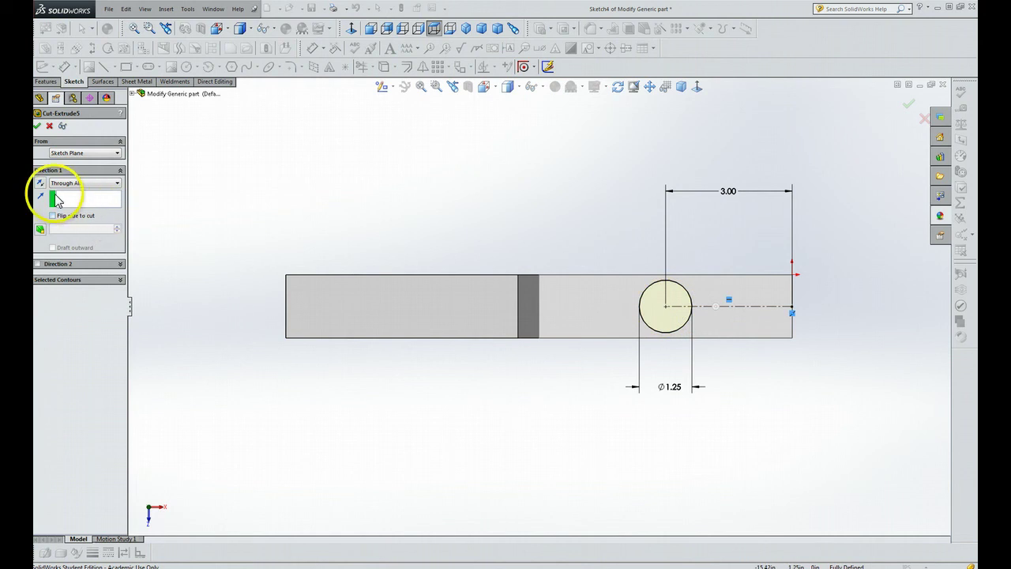
{"action": "left_click", "coordinate": [117, 183]}
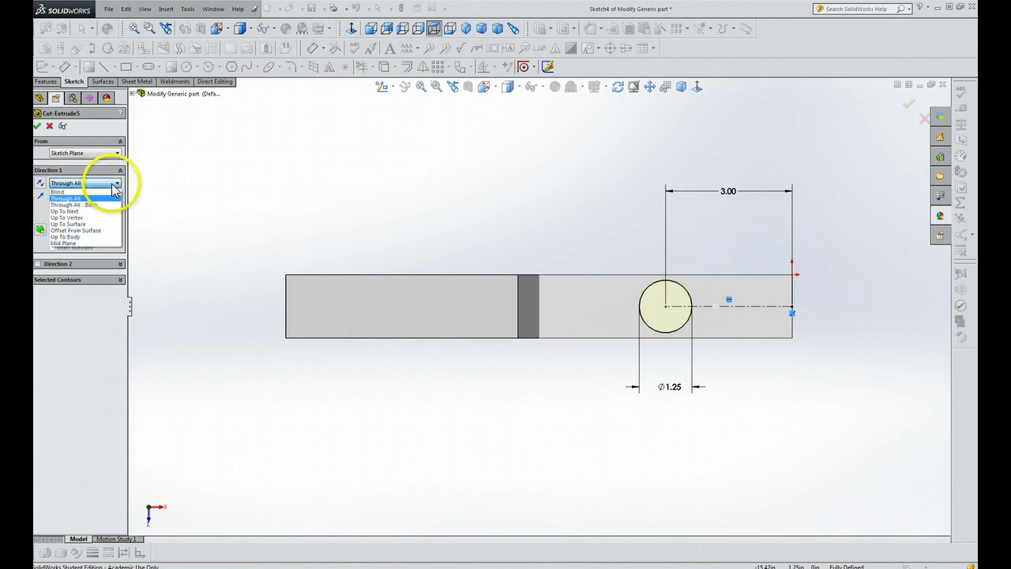
{"action": "left_click", "coordinate": [79, 192]}
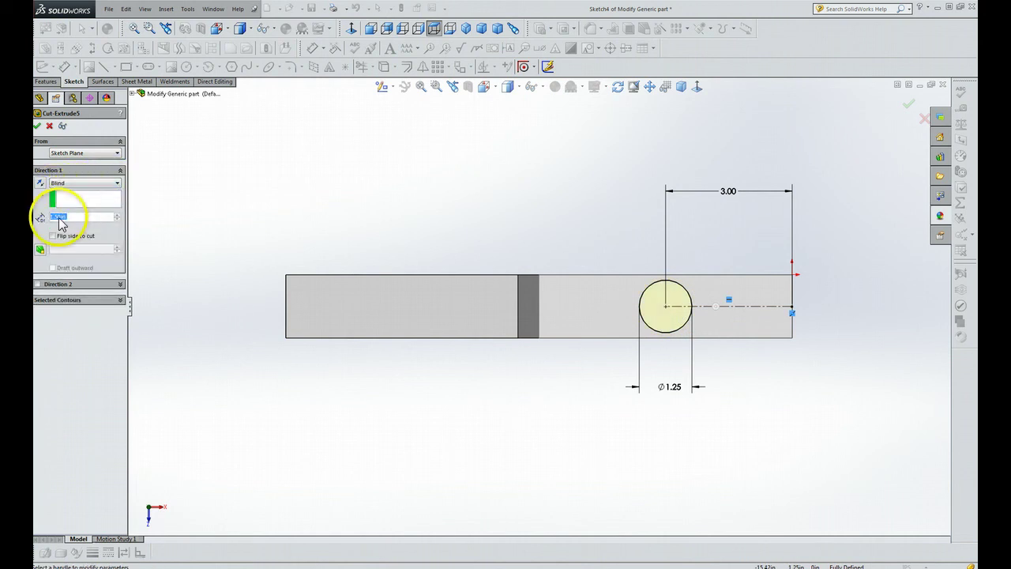
{"action": "left_click", "coordinate": [55, 216]}
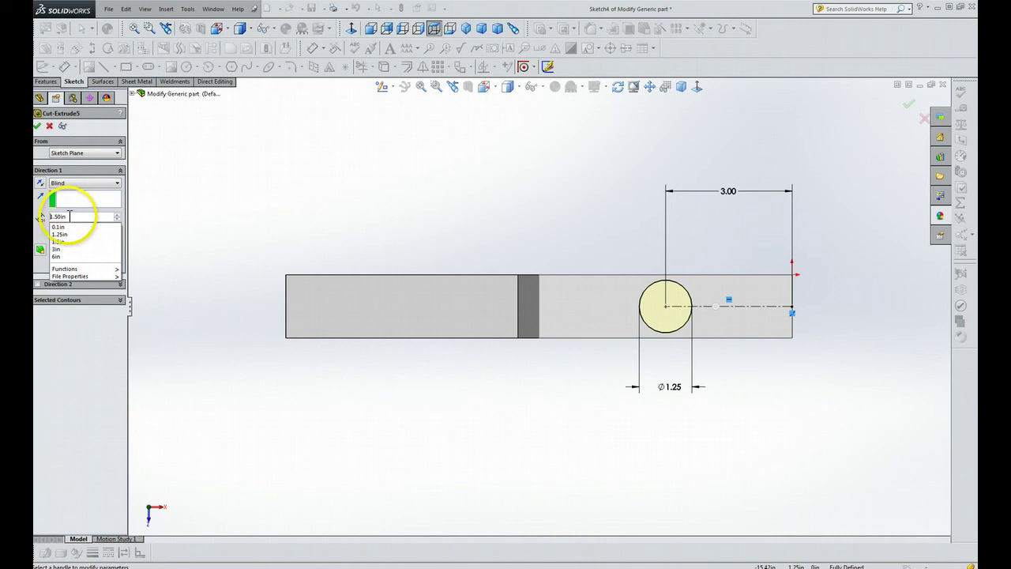
{"action": "type", "text": "2."}
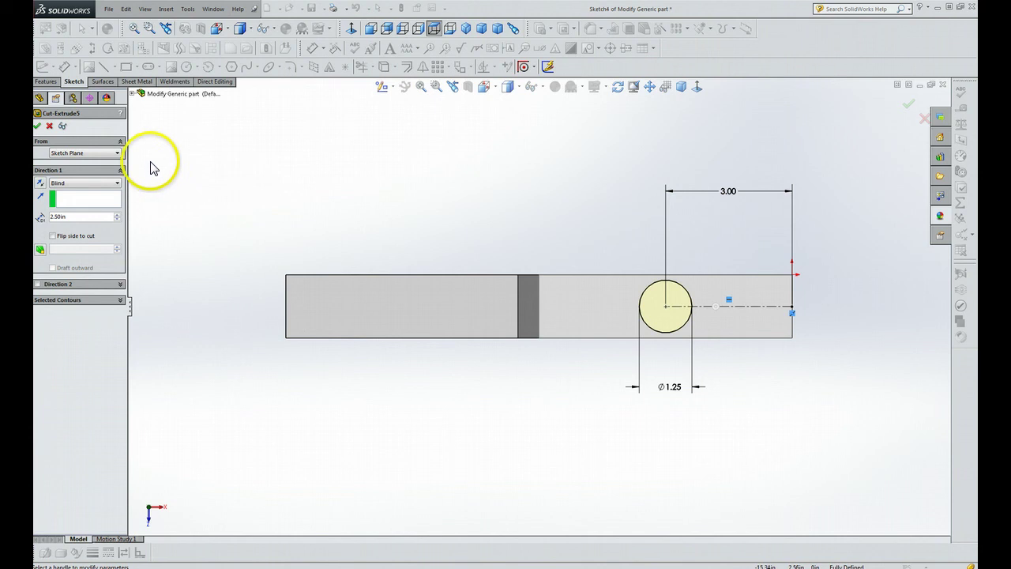
{"action": "left_click", "coordinate": [39, 126]}
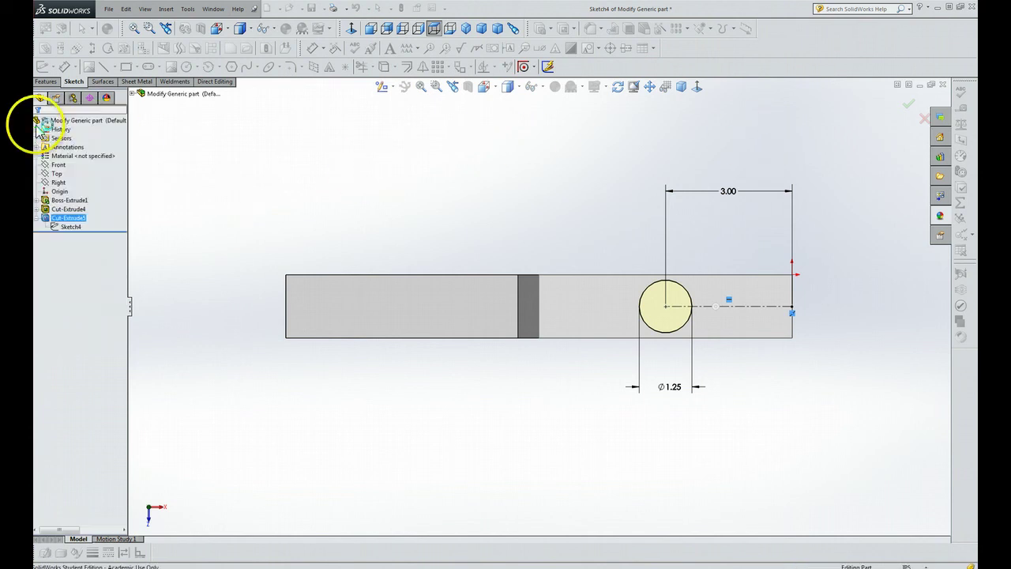
{"action": "left_click", "coordinate": [682, 88]}
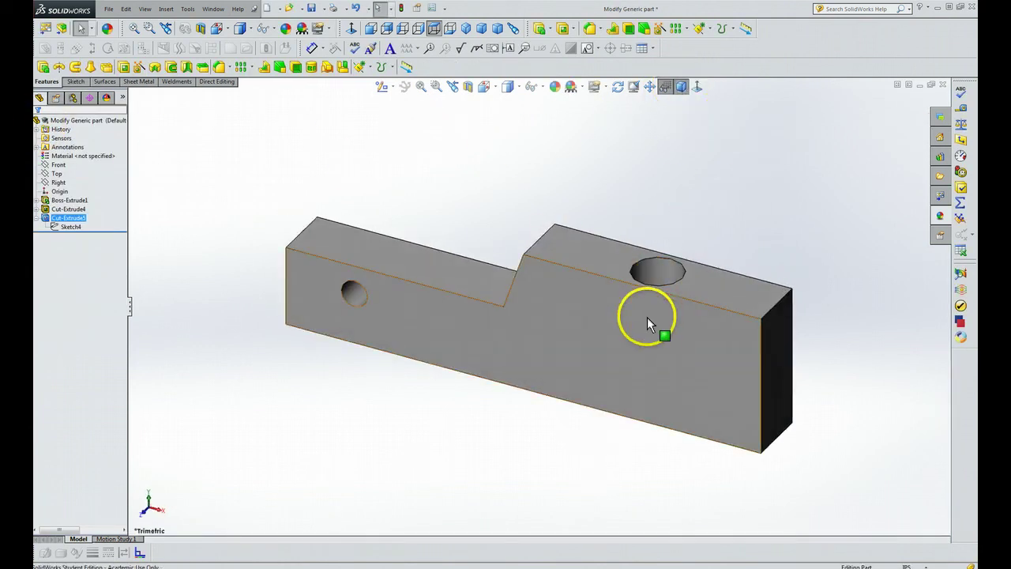